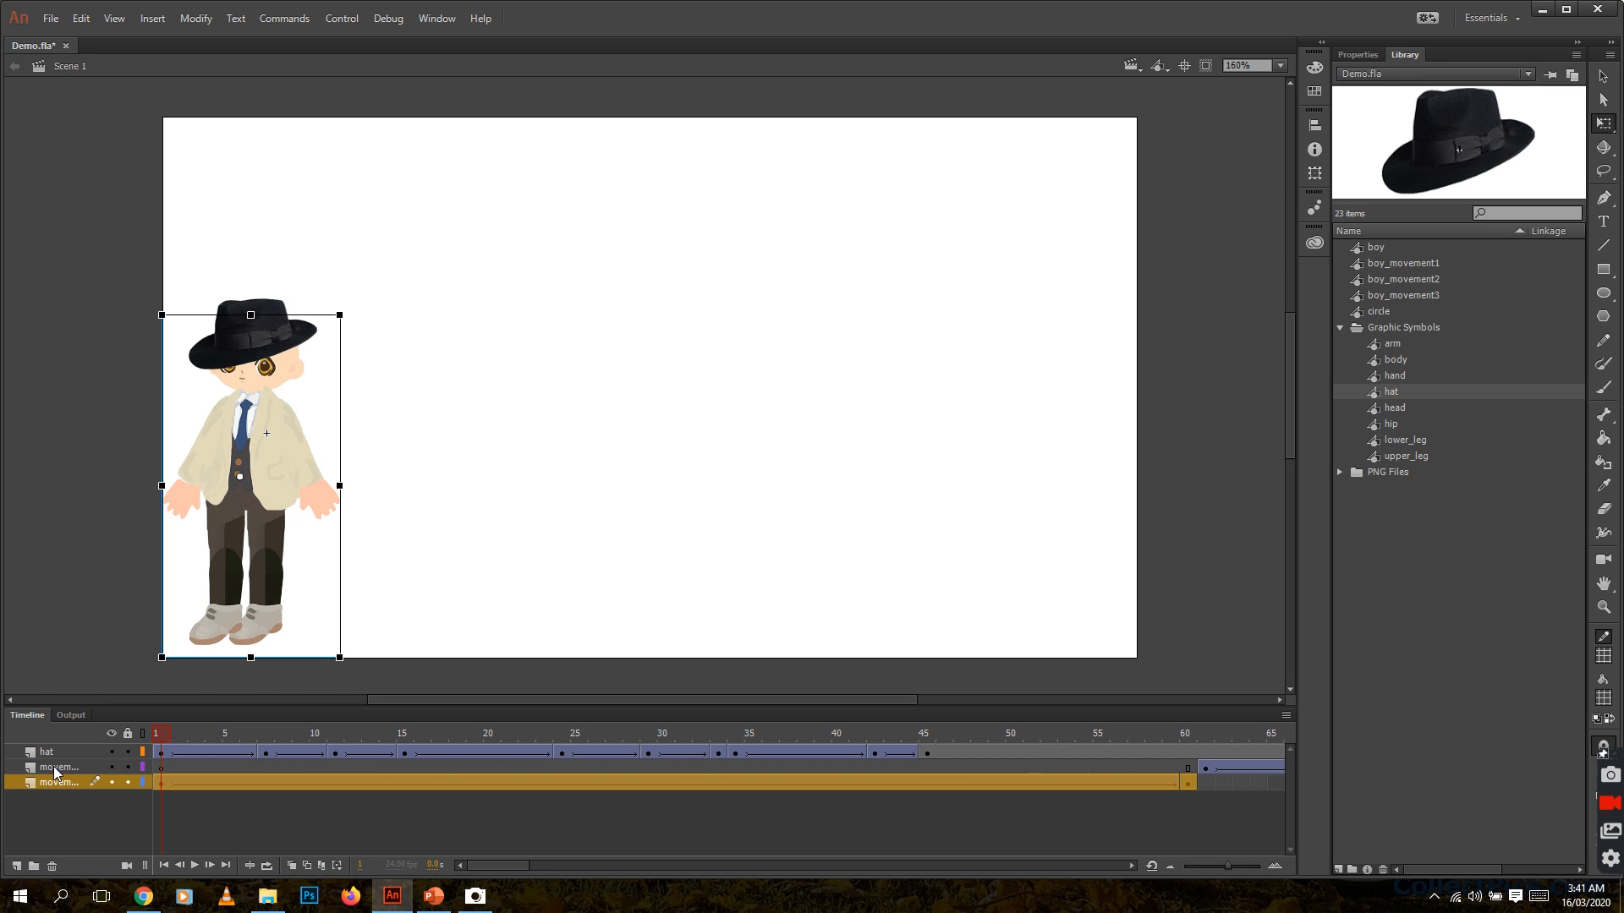
Select the hat layer and move the playhead to frame 45
click(53, 767)
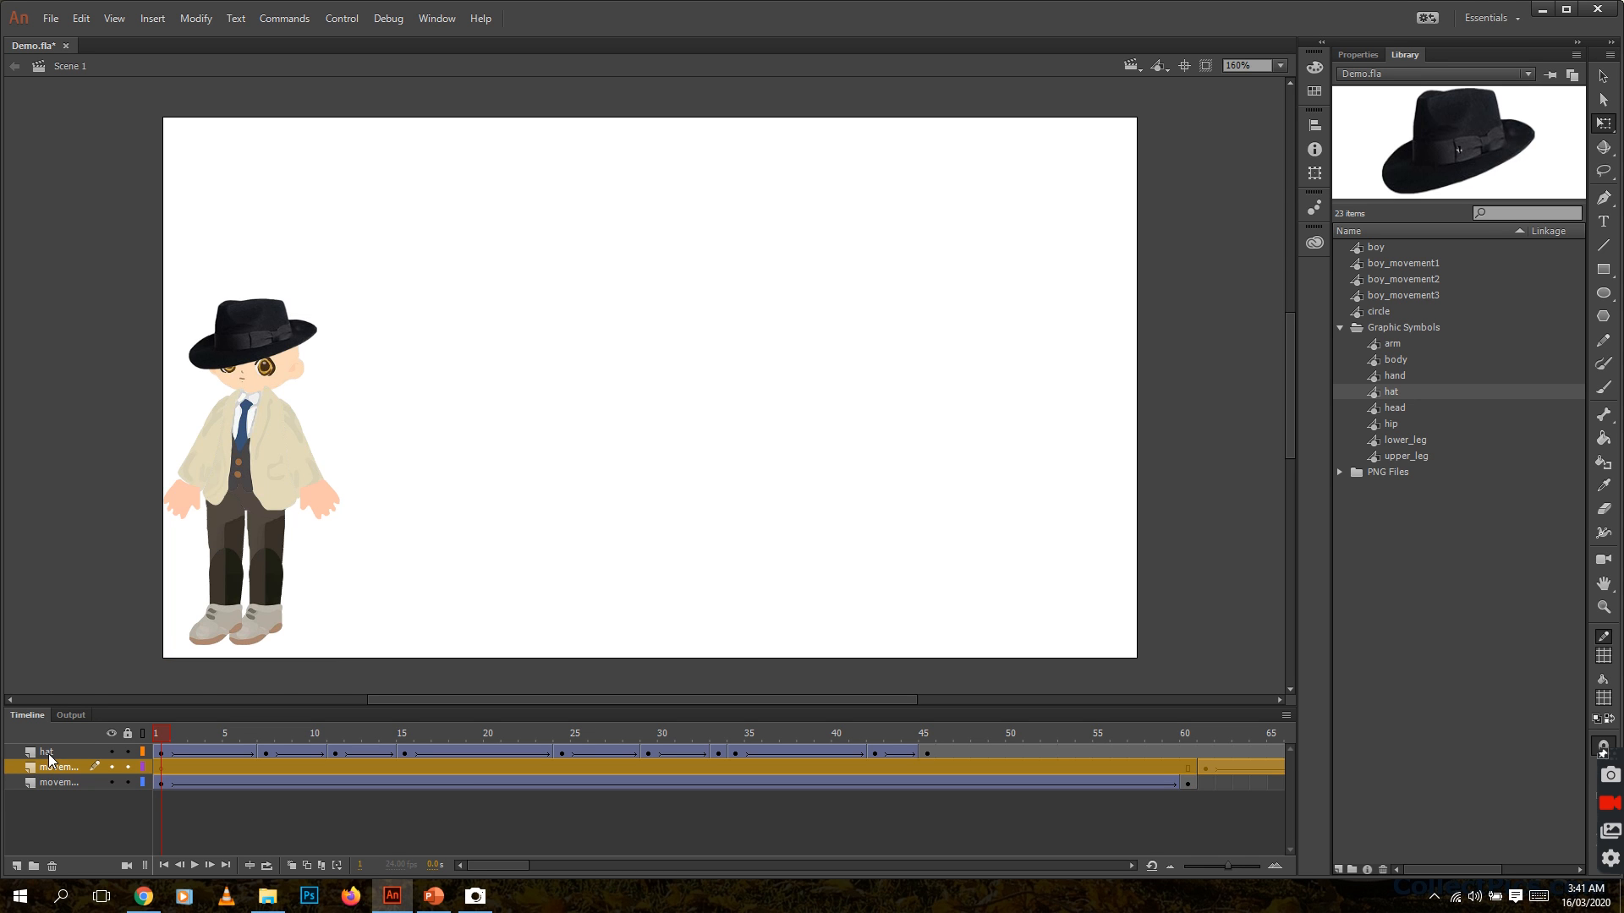
click(48, 754)
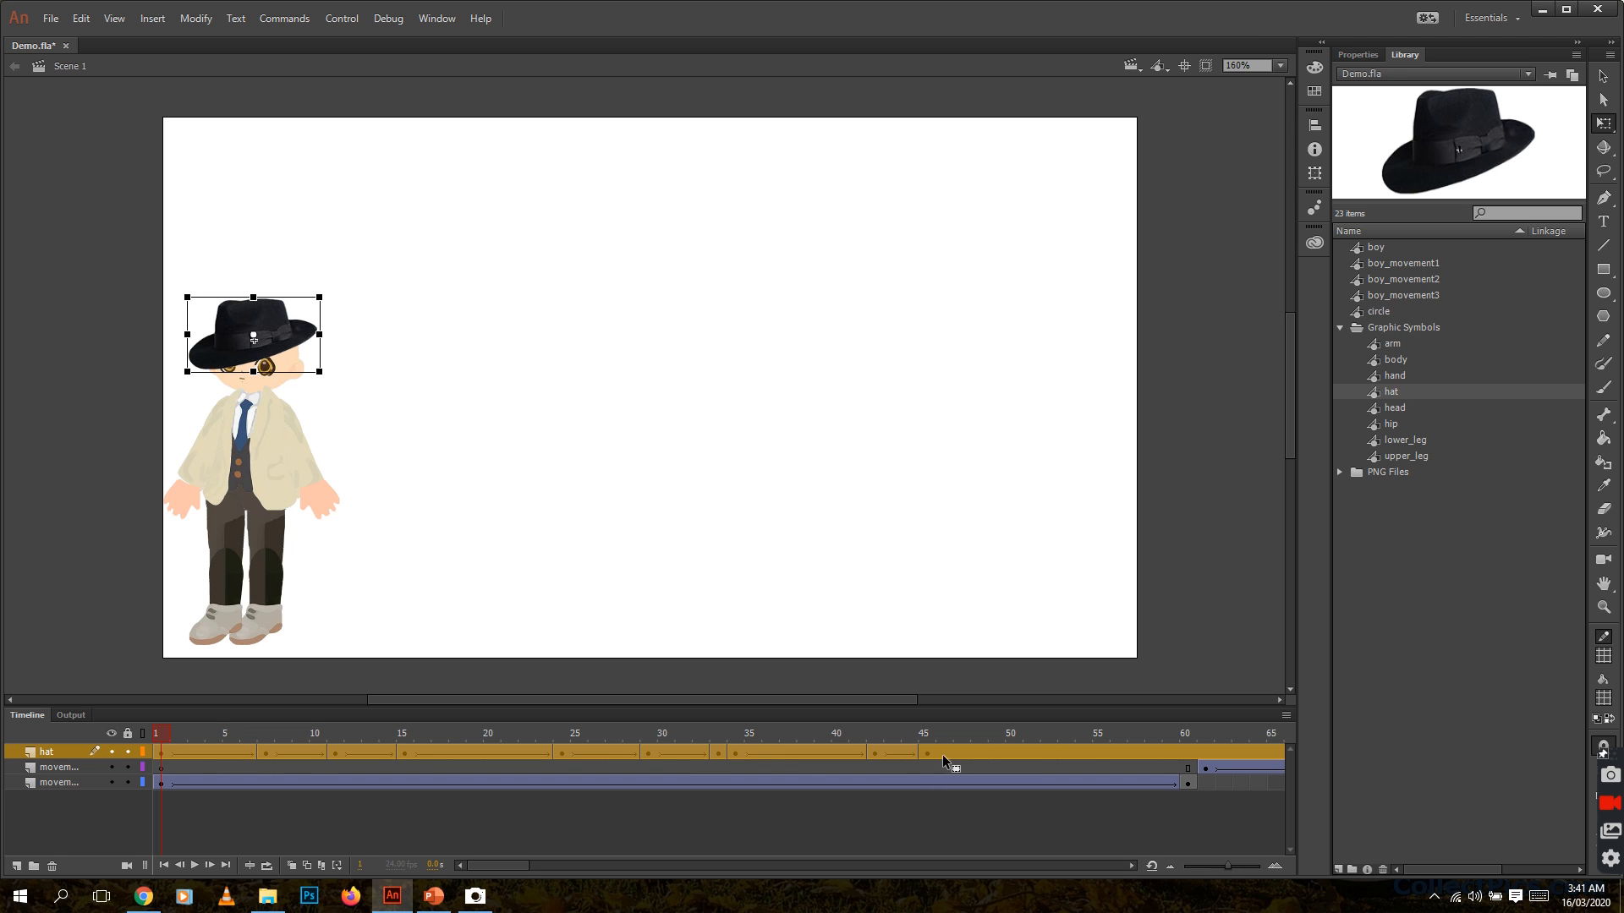
click(927, 737)
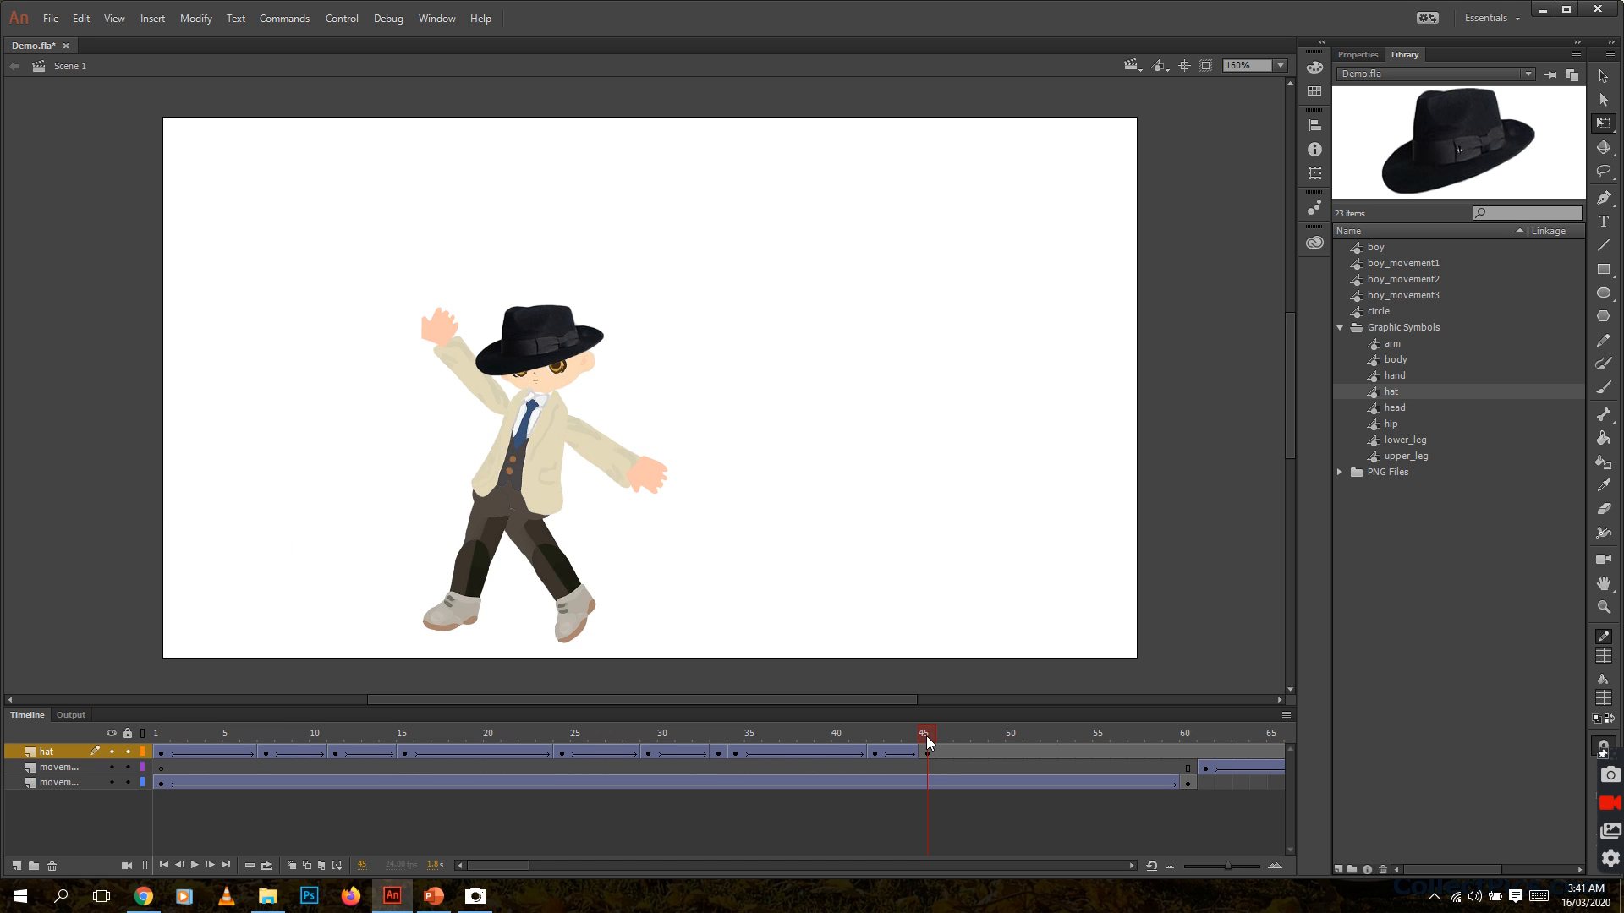
mouse_move(926, 733)
mouse_down()
mouse_move(241, 714)
mouse_move(144, 738)
mouse_move(923, 739)
mouse_move(306, 717)
mouse_move(170, 739)
mouse_move(921, 742)
mouse_up()
key(F6)
Add a layer named path above the hat layer, with a keyframe at frame 45
click(15, 867)
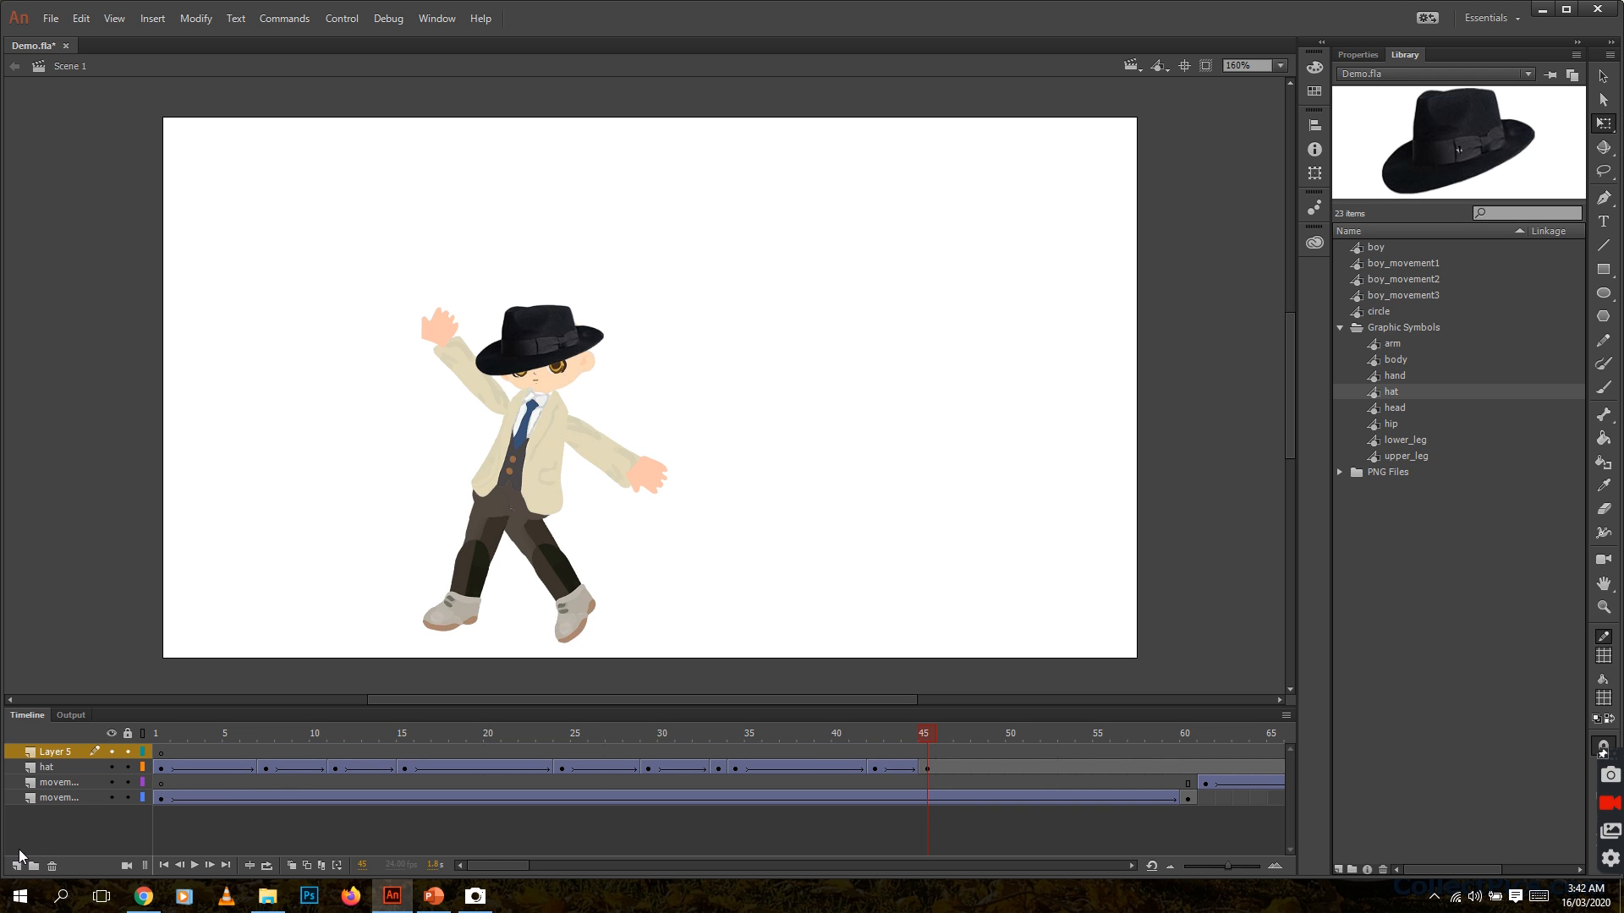
double_click(52, 752)
text(path)
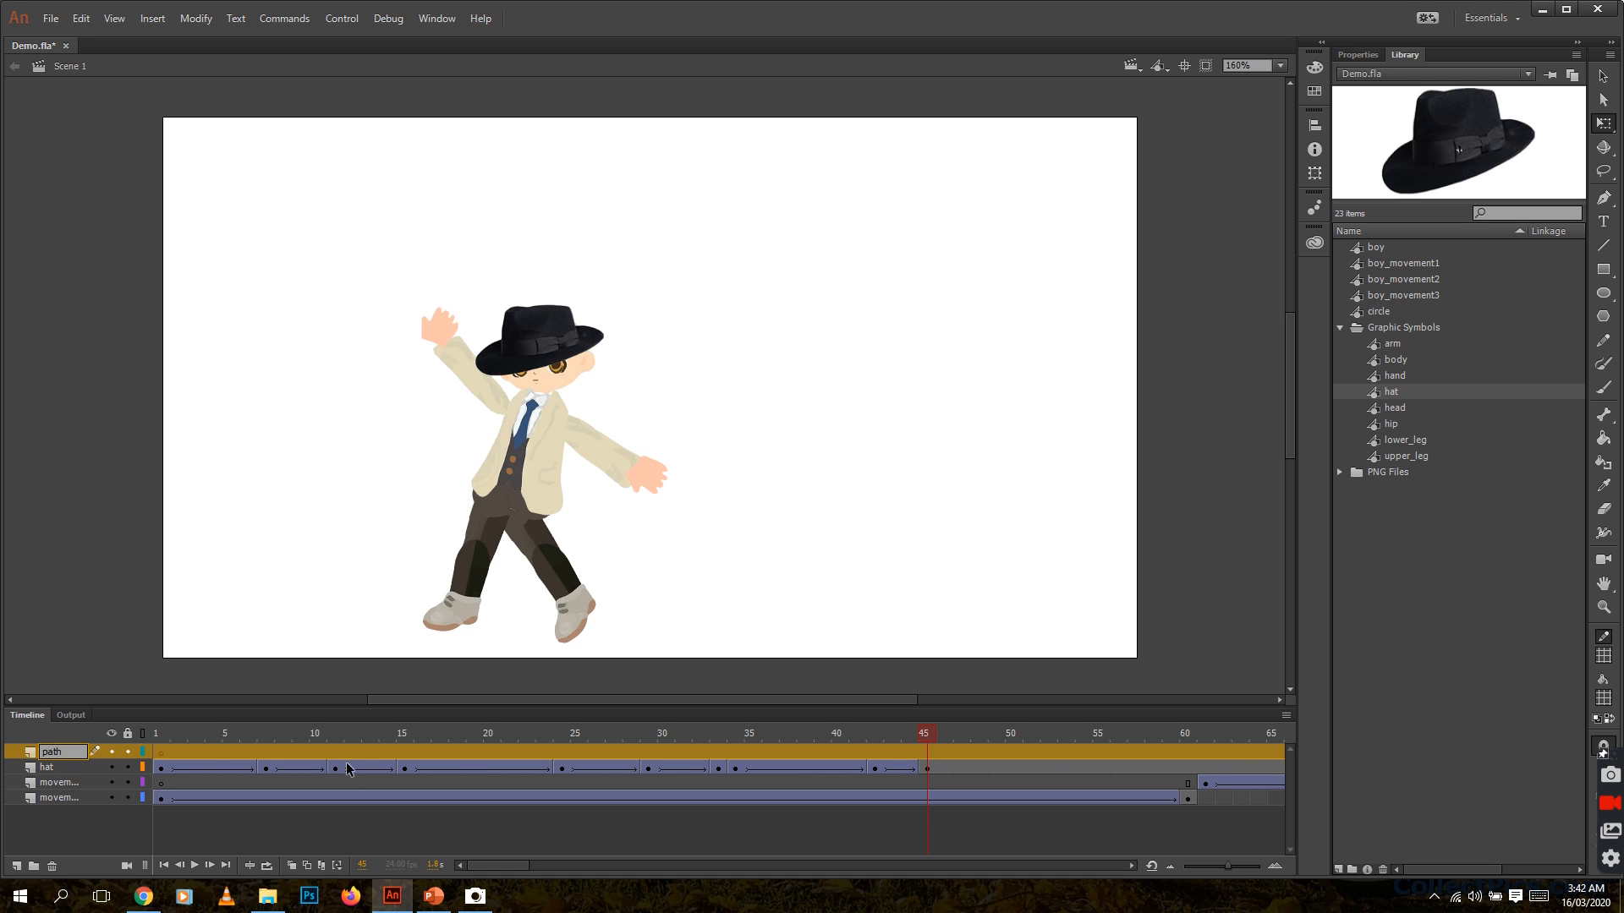
click(925, 751)
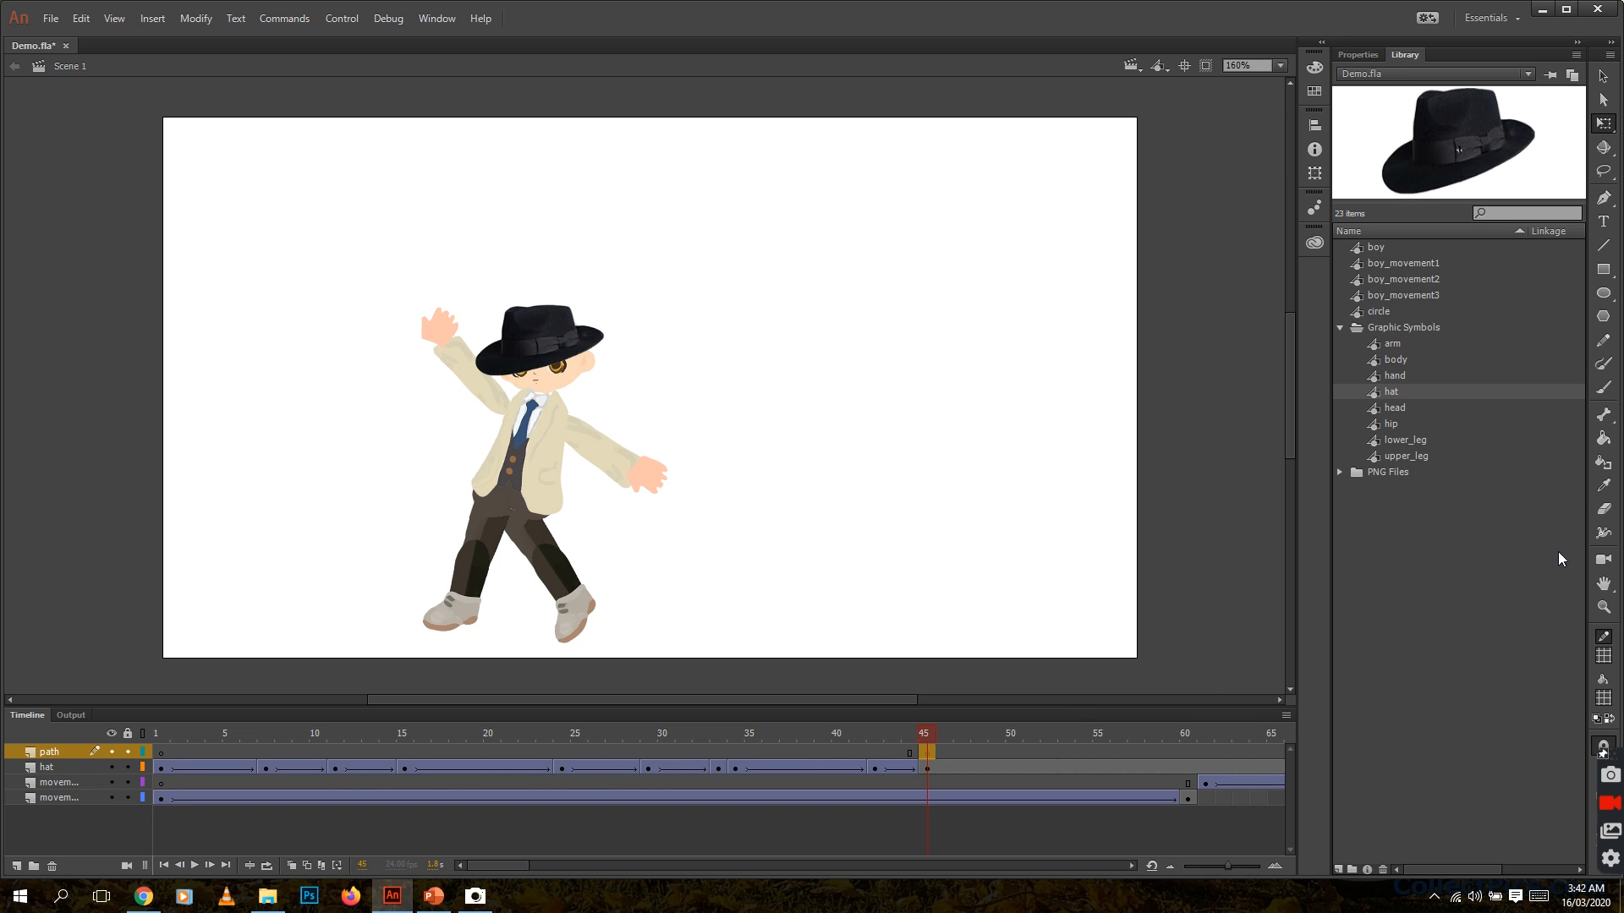
Set the stroke to black at 100% alpha and draw a looping Pencil curve from the hat to beyond the stage's left edge
click(1607, 657)
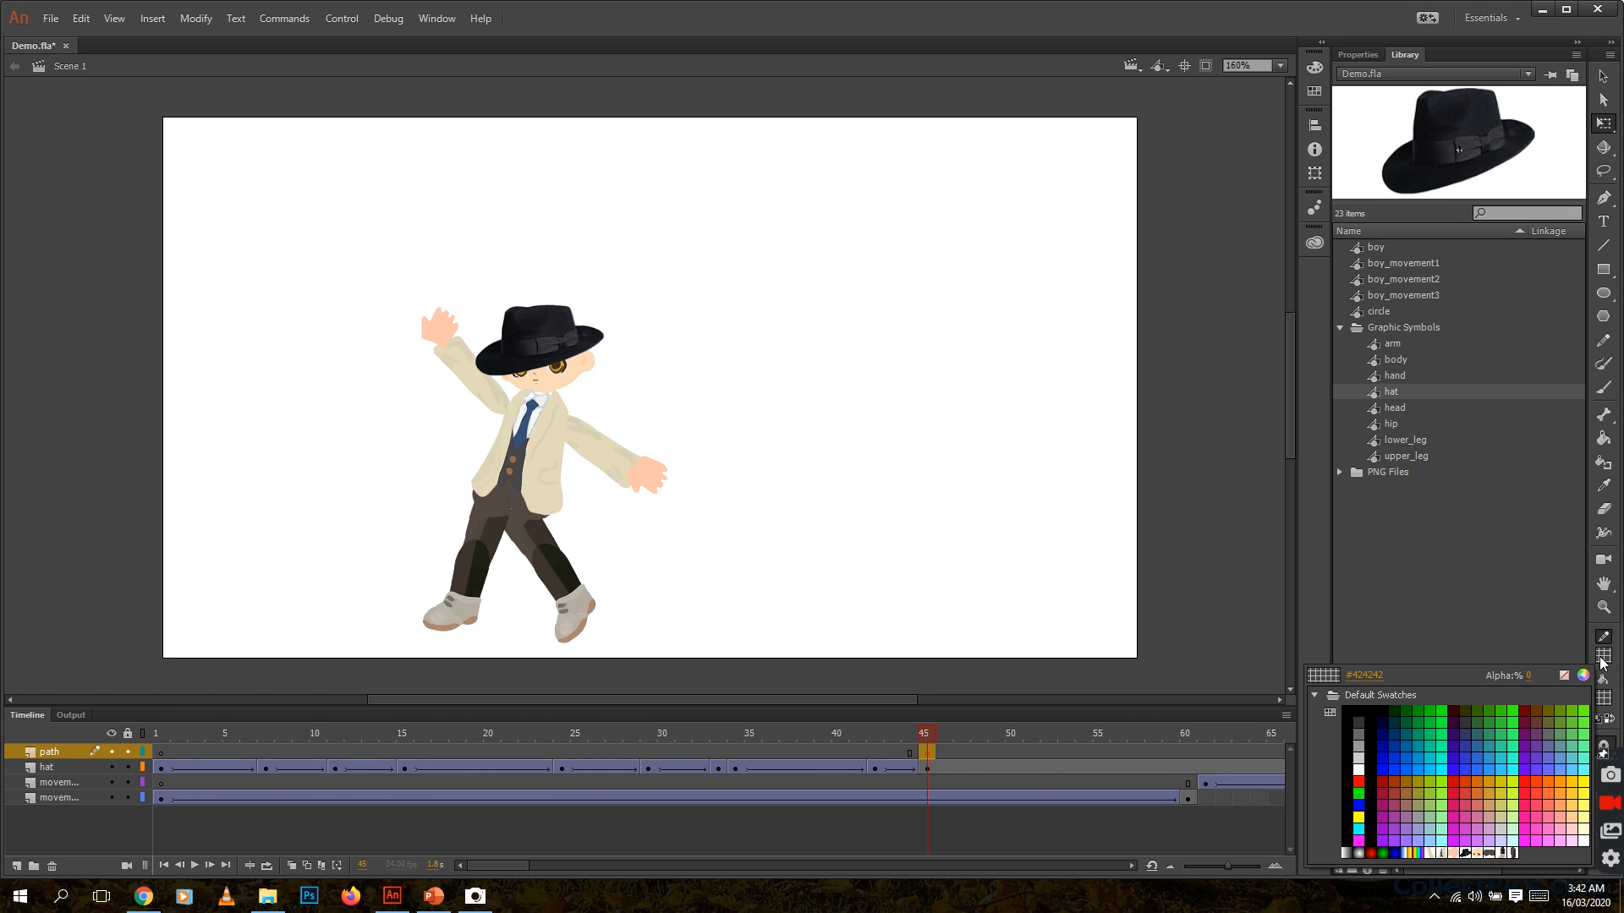
click(1529, 673)
text(100)
key(Return)
click(1363, 712)
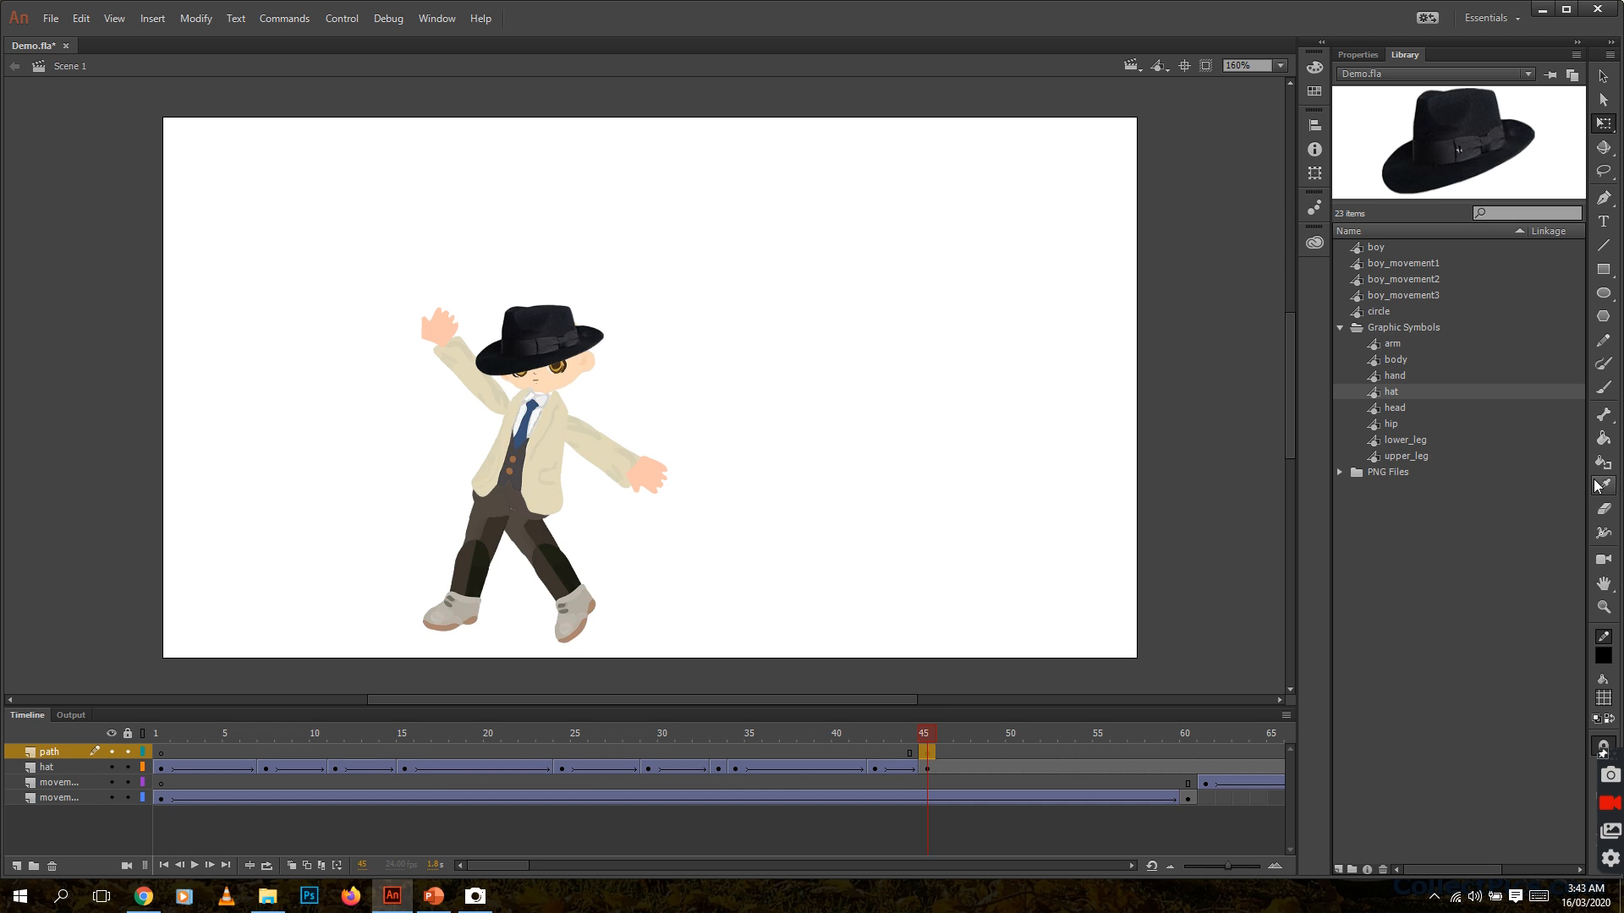
click(1606, 349)
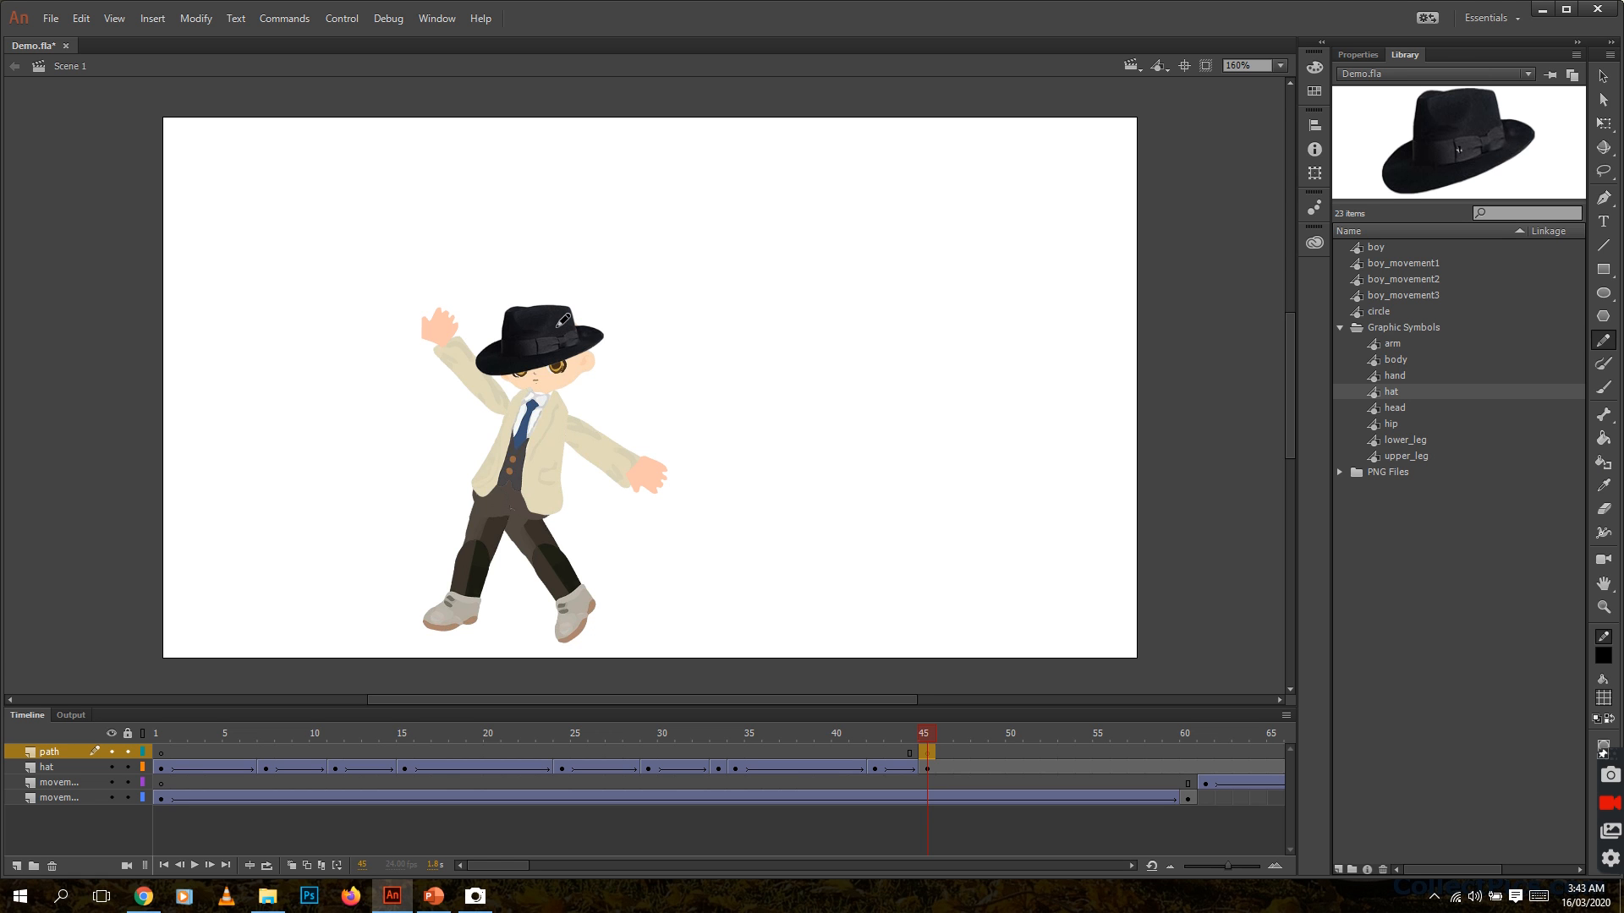
mouse_move(488, 345)
mouse_down()
mouse_move(196, 270)
mouse_move(375, 283)
mouse_move(23, 536)
mouse_up()
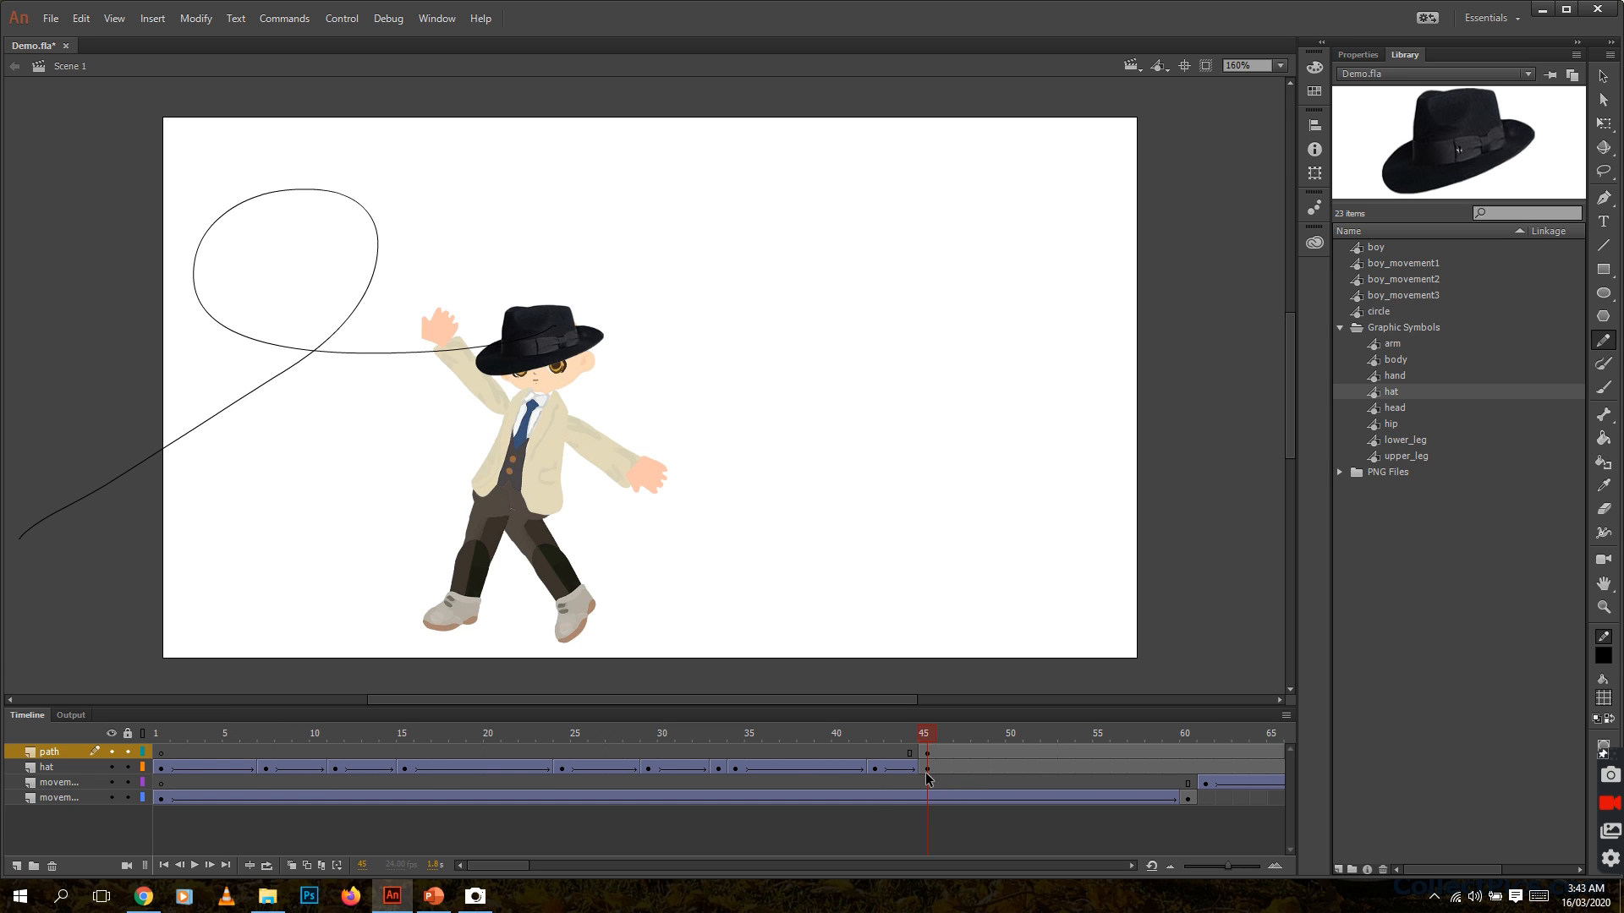
At frame 45 of the hat layer, snap the hat onto the start of the drawn curve
click(48, 768)
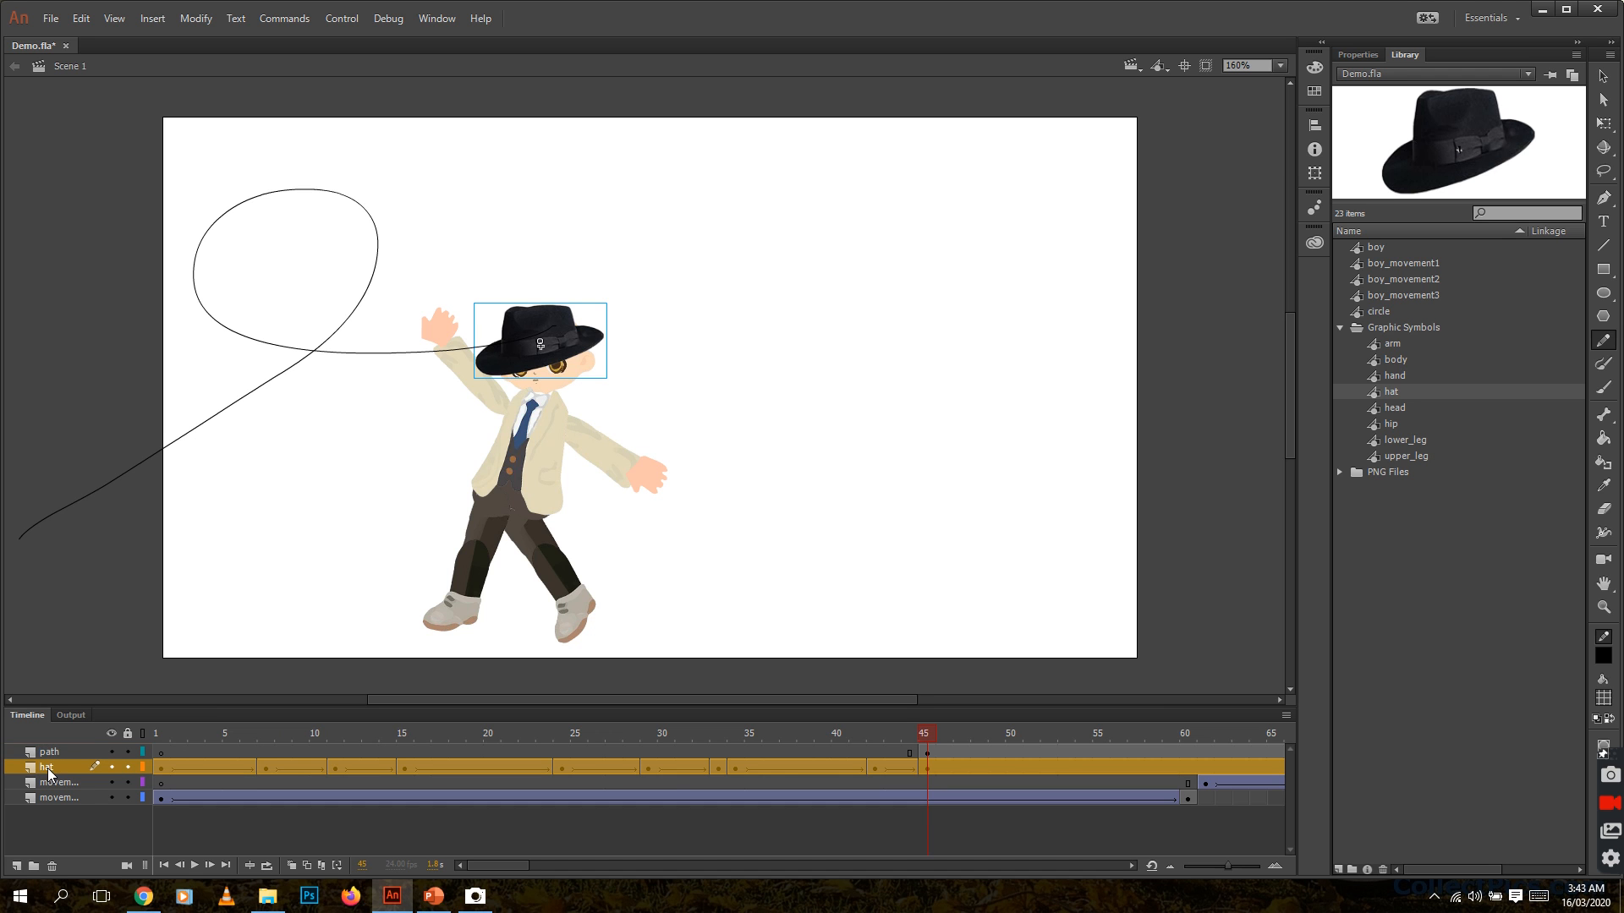
click(927, 768)
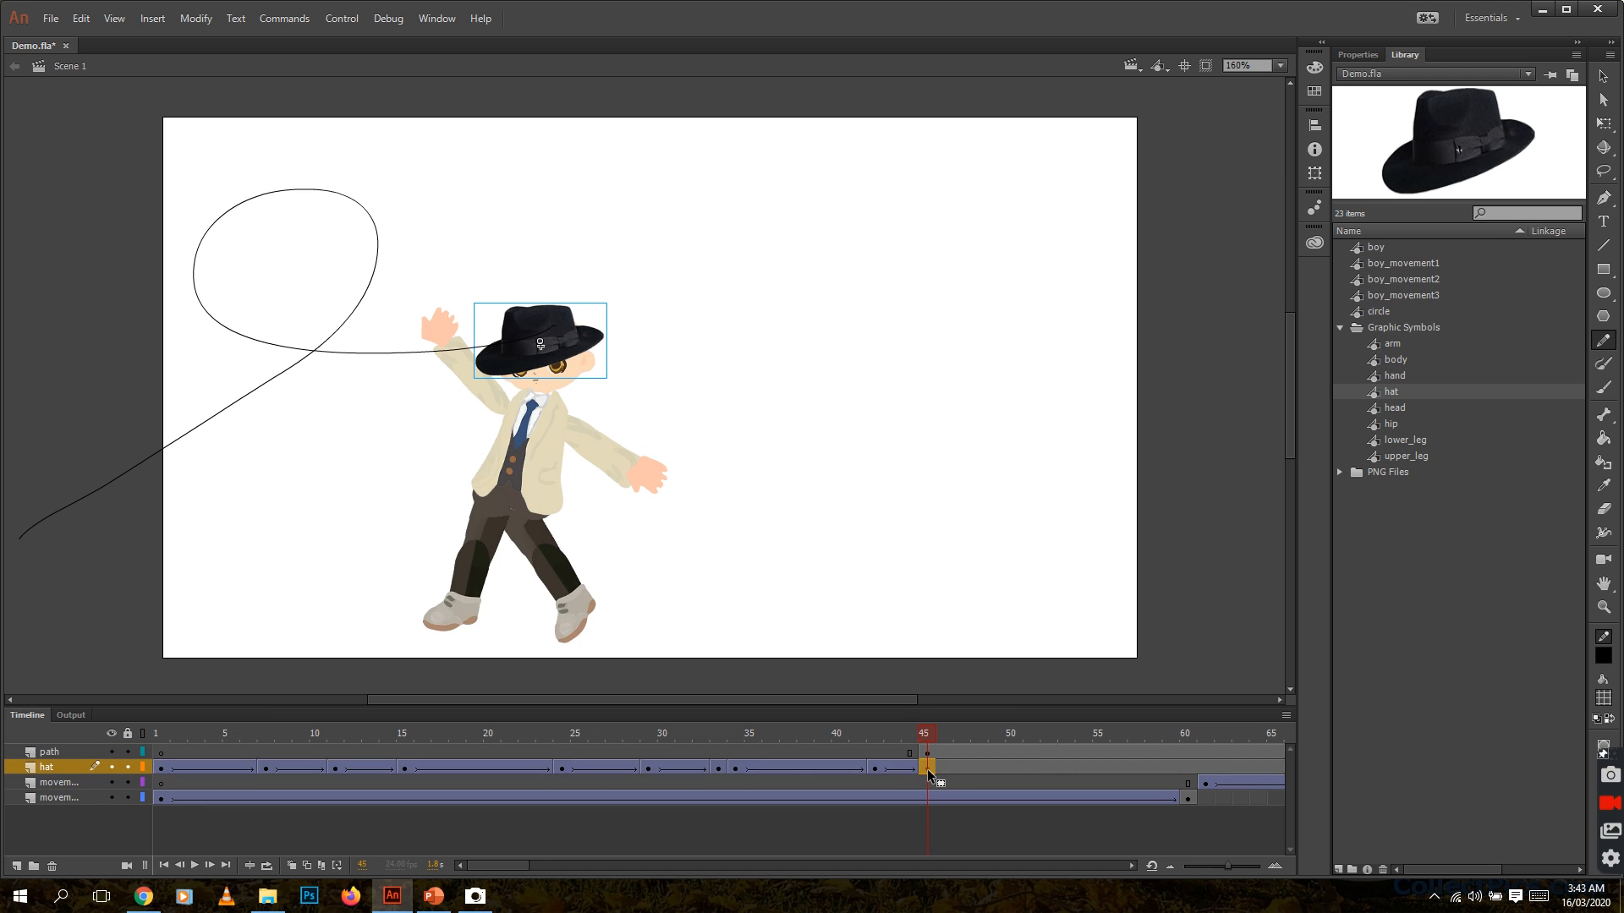
click(1605, 77)
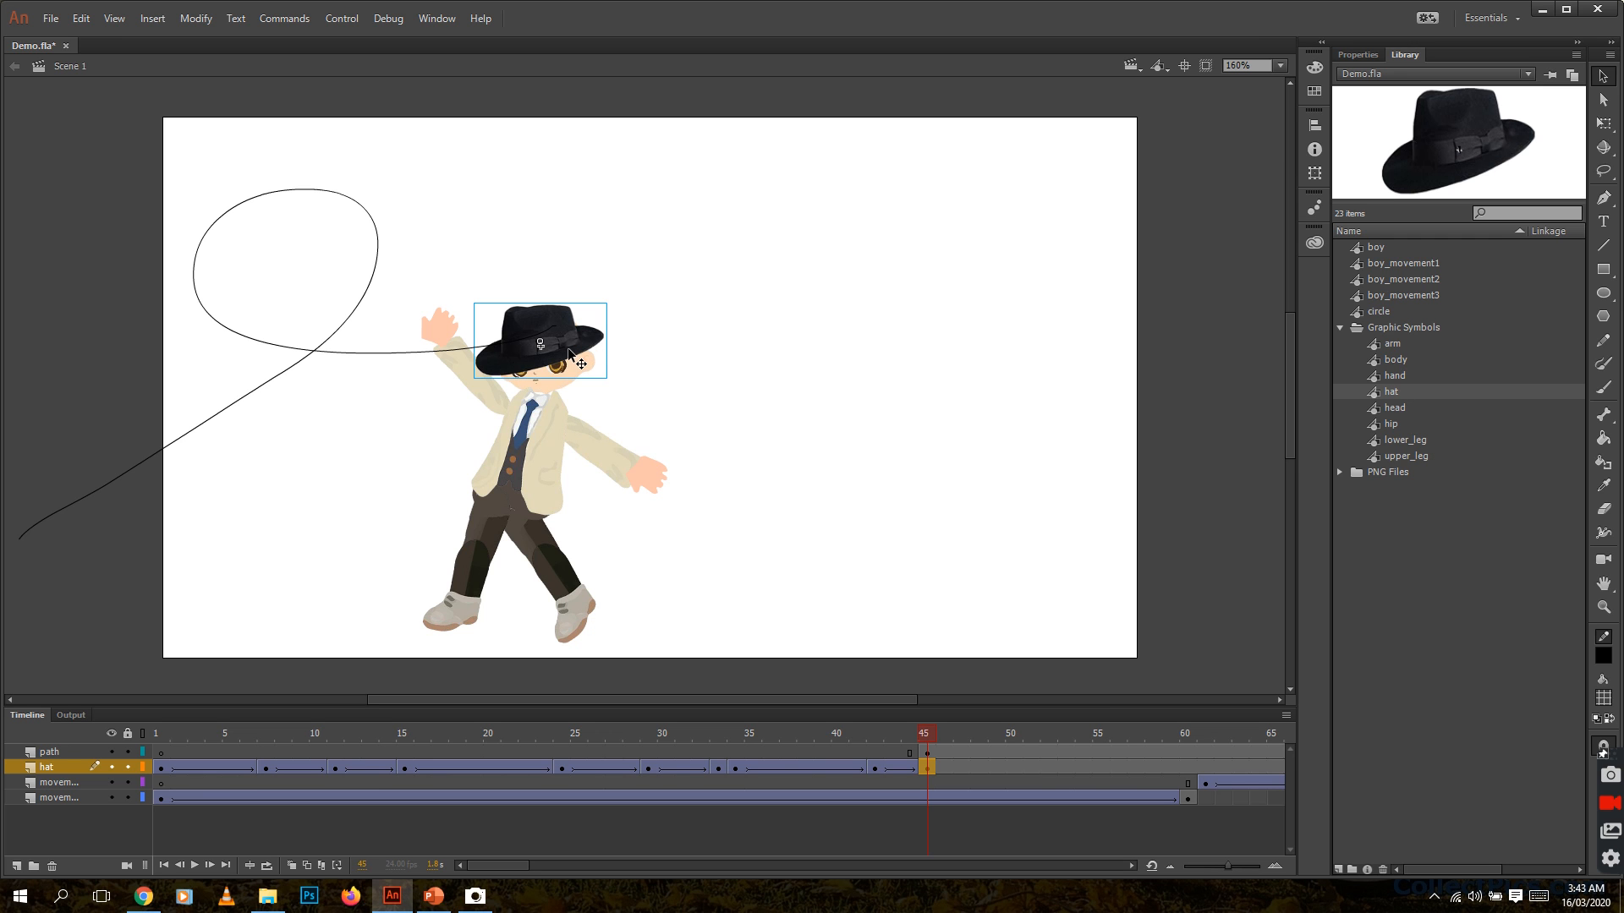
drag(569, 351, 573, 338)
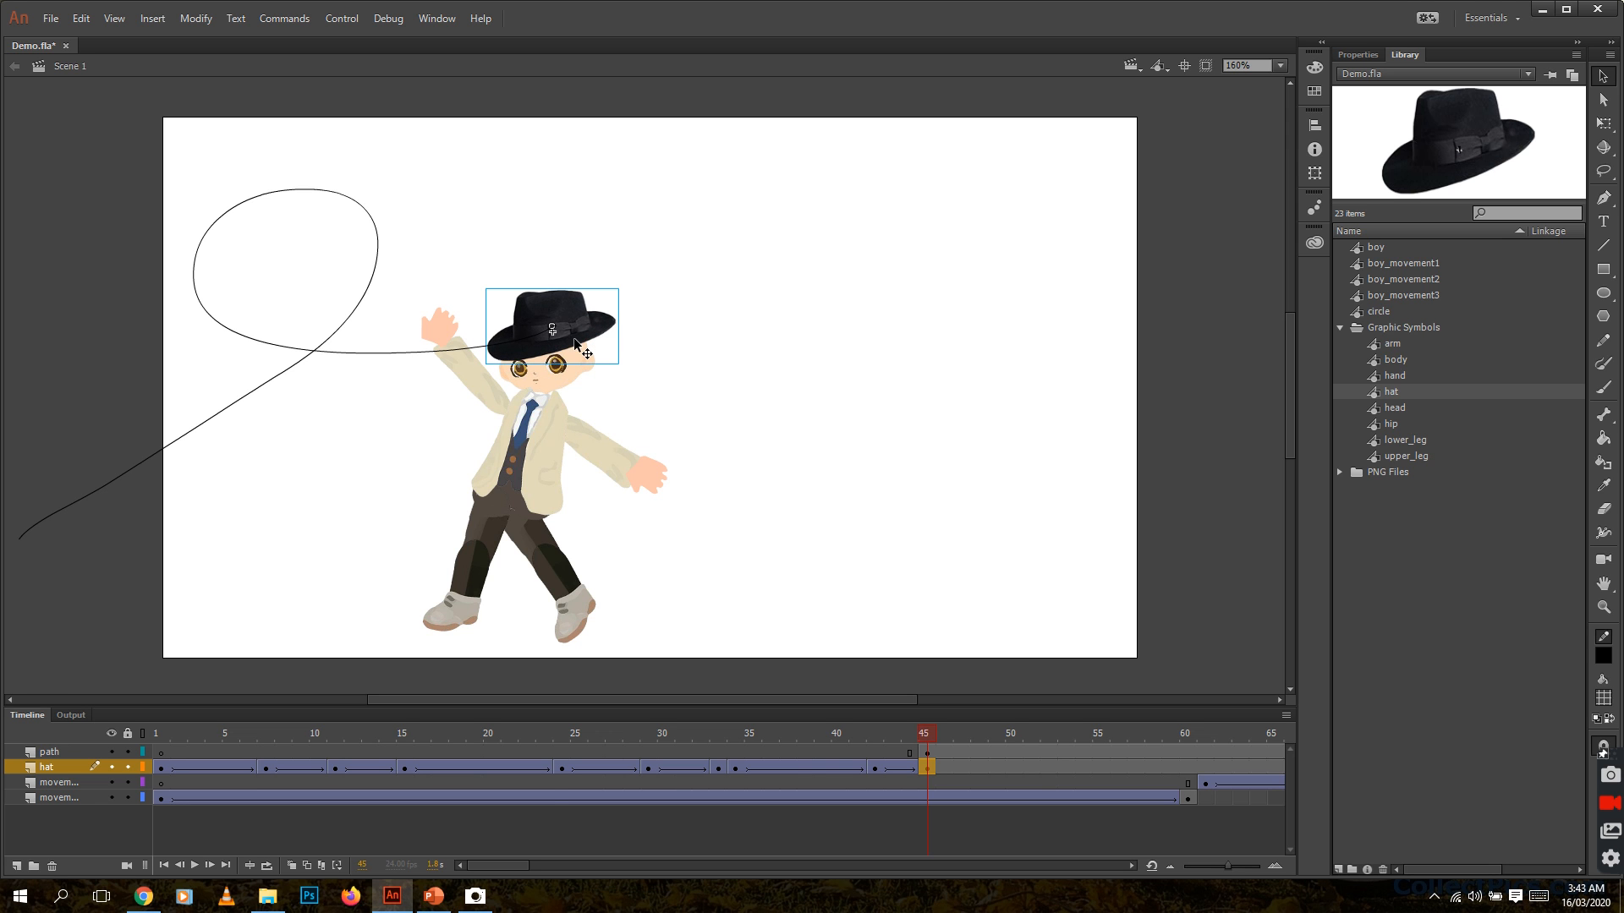
Insert a keyframe at frame 80 of the hat layer and snap the hat to the curve's off-stage end
drag(520, 866, 566, 874)
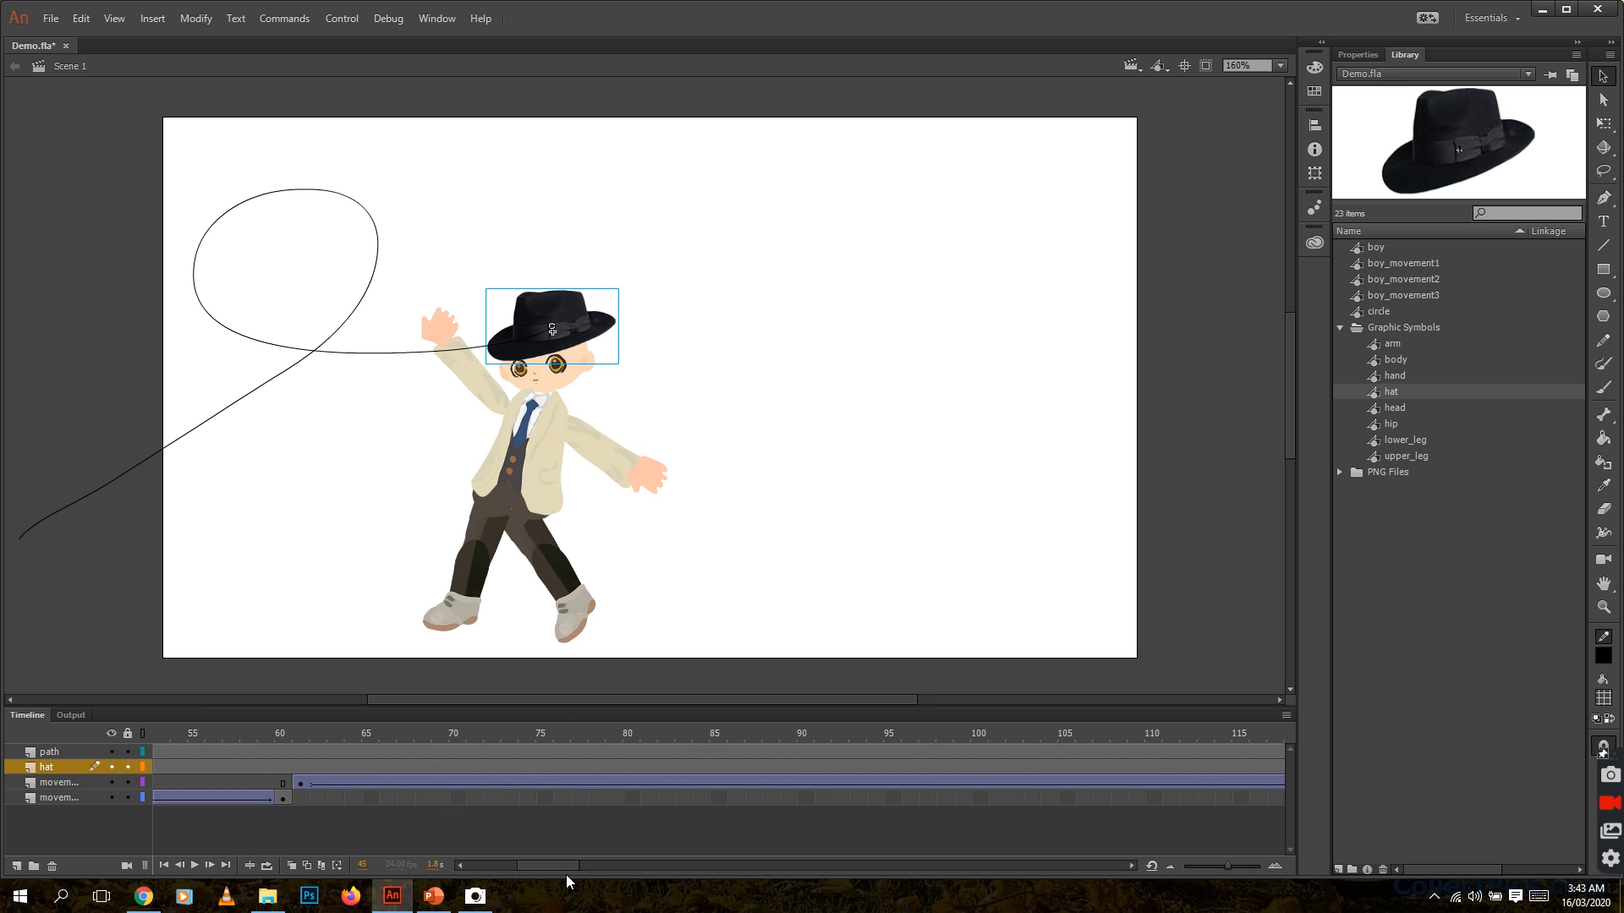
click(629, 767)
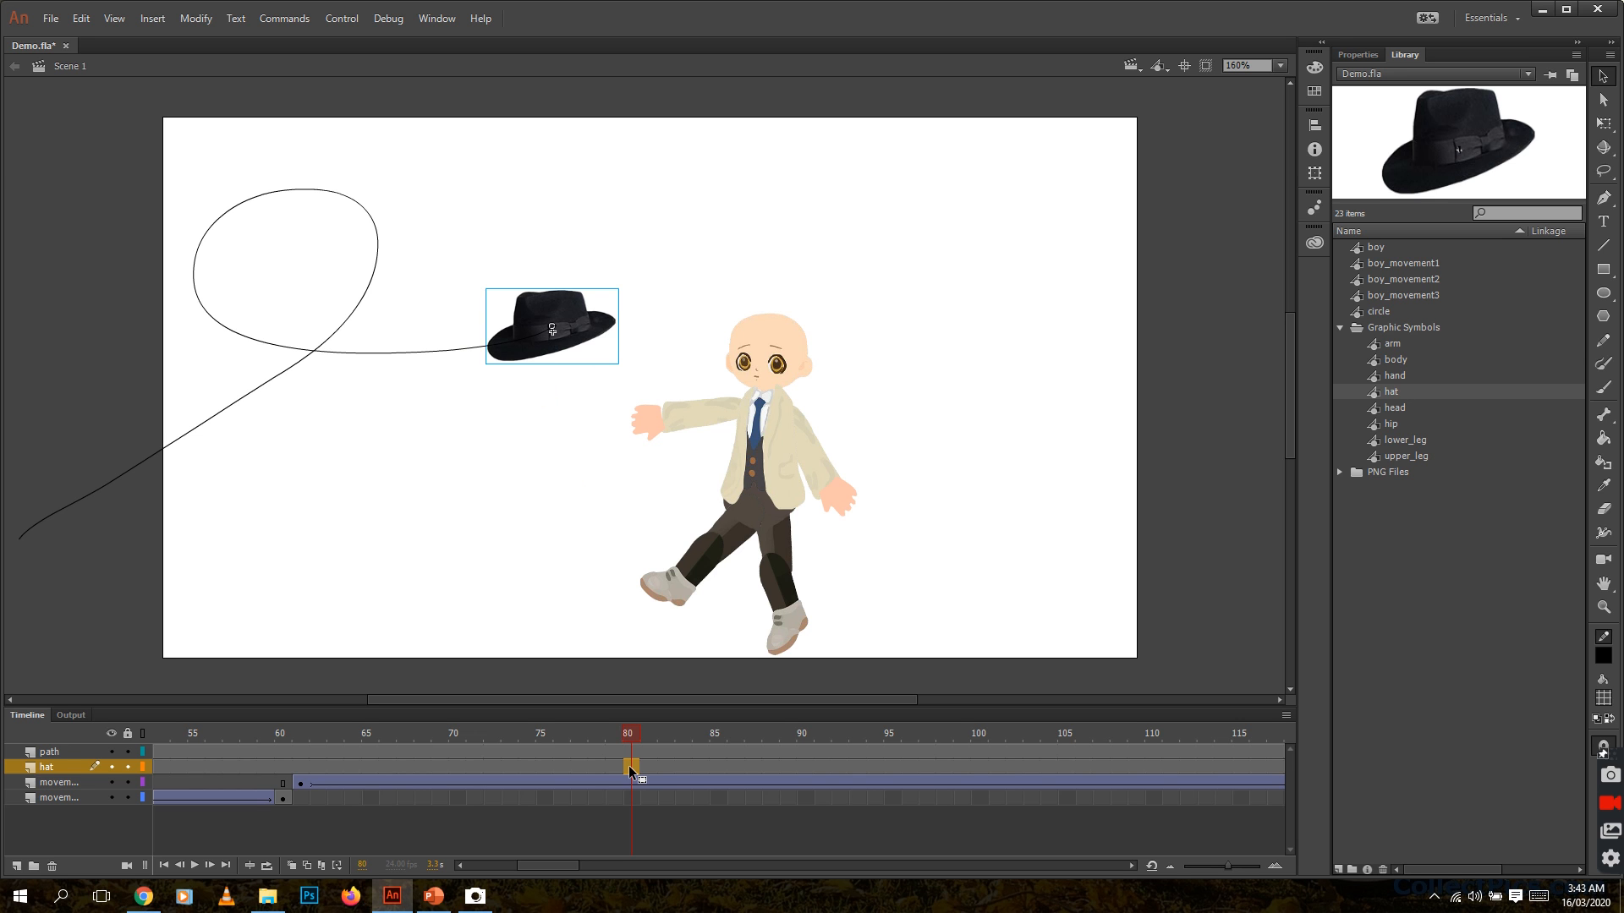
key(F6)
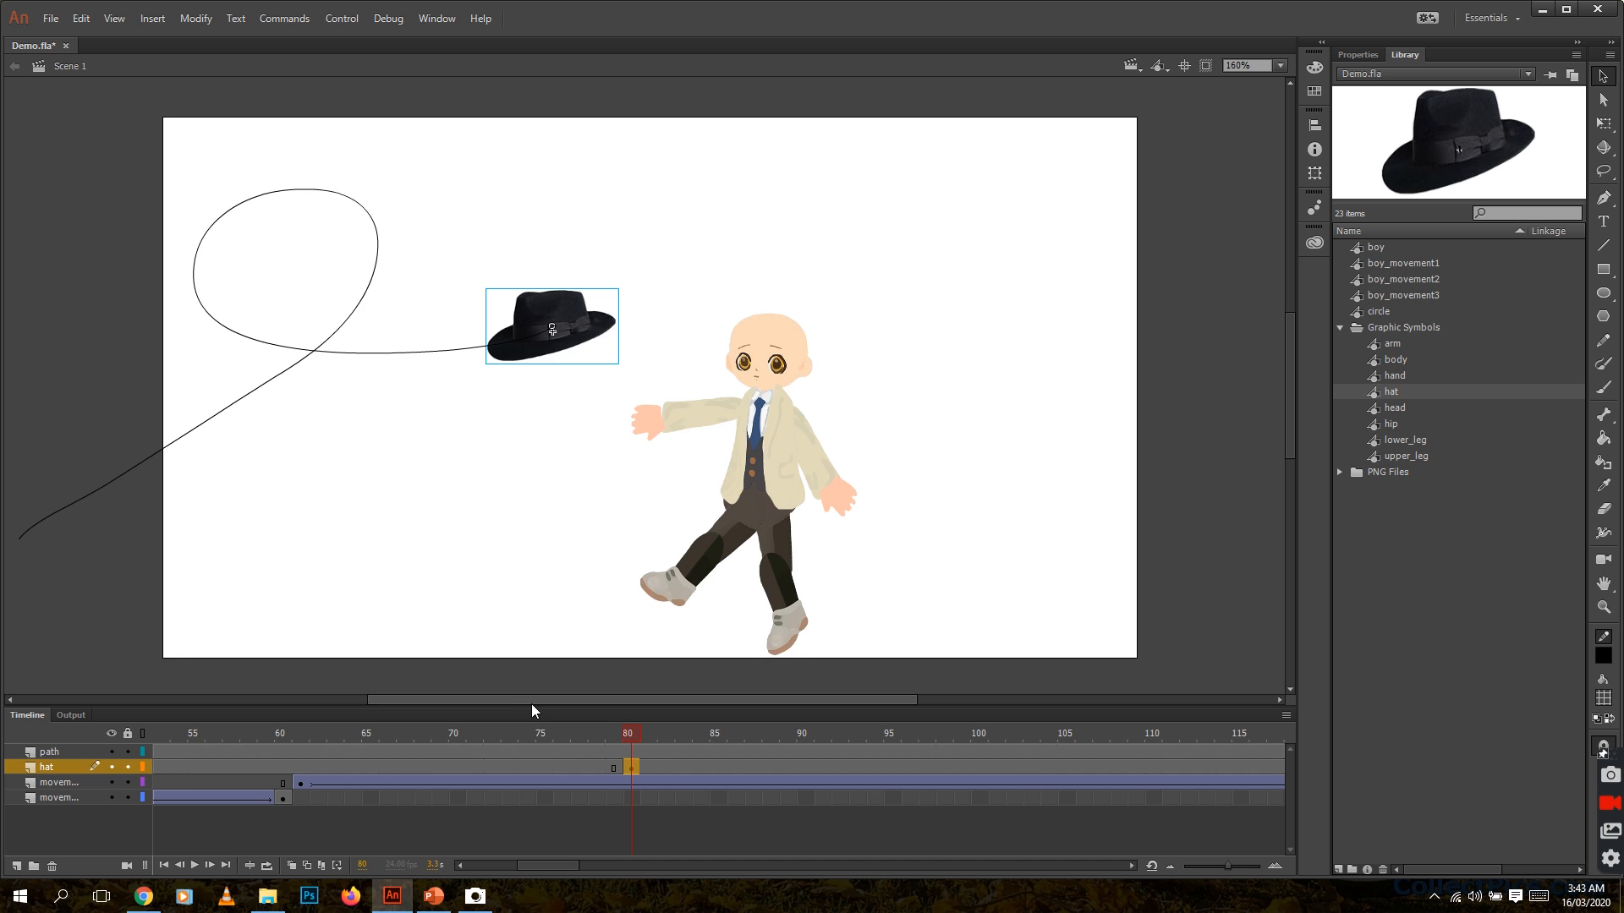
drag(530, 702, 494, 702)
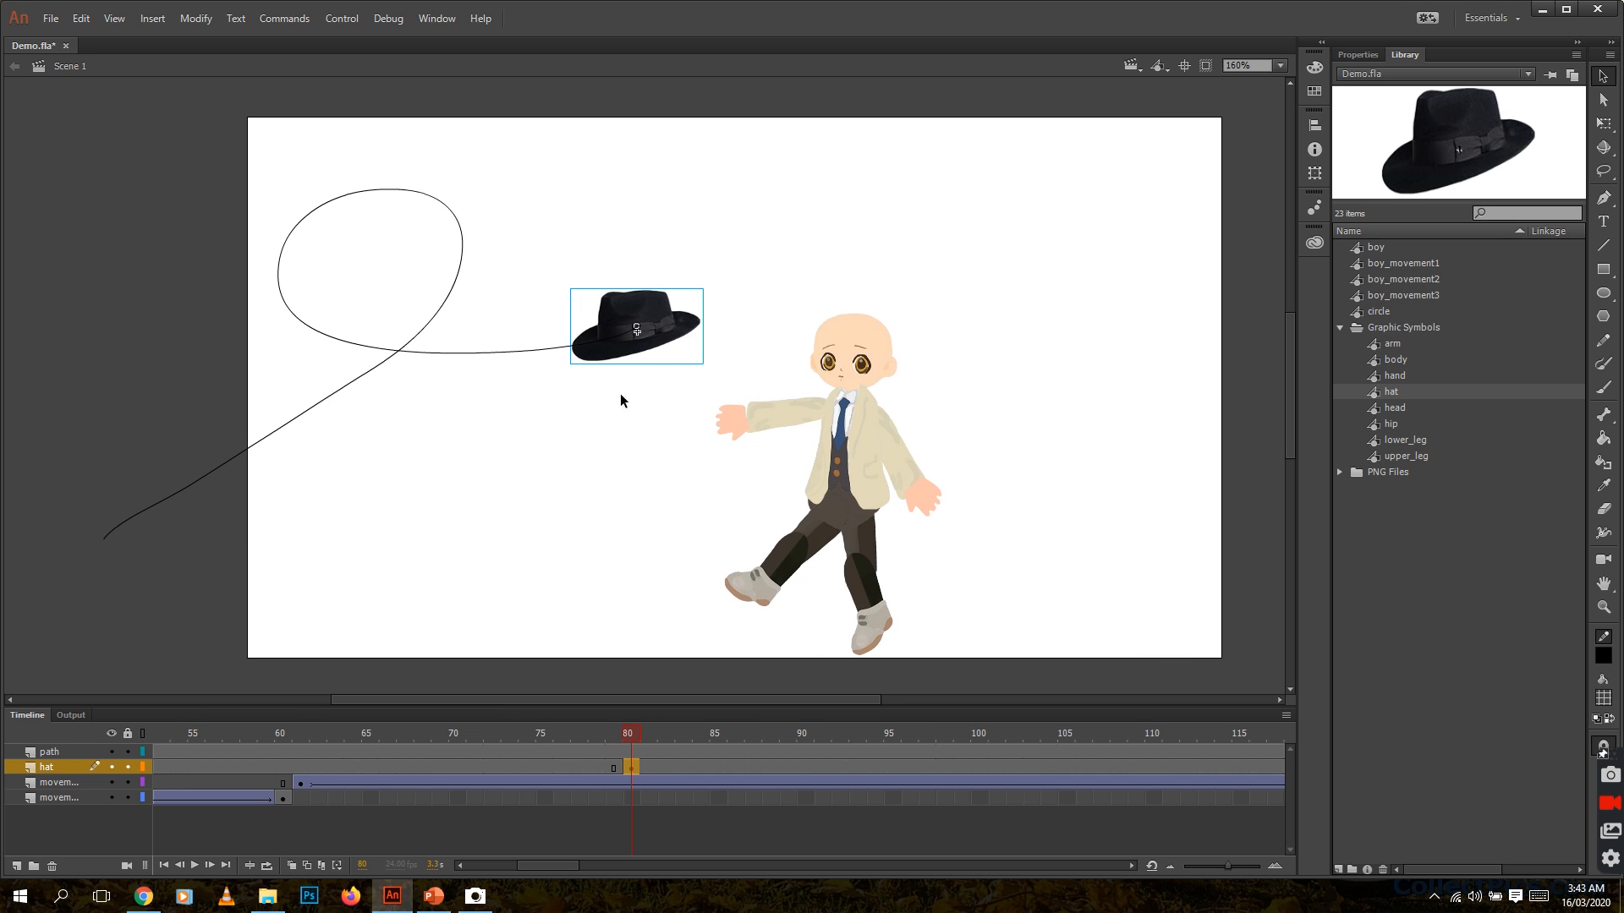
drag(659, 328, 119, 541)
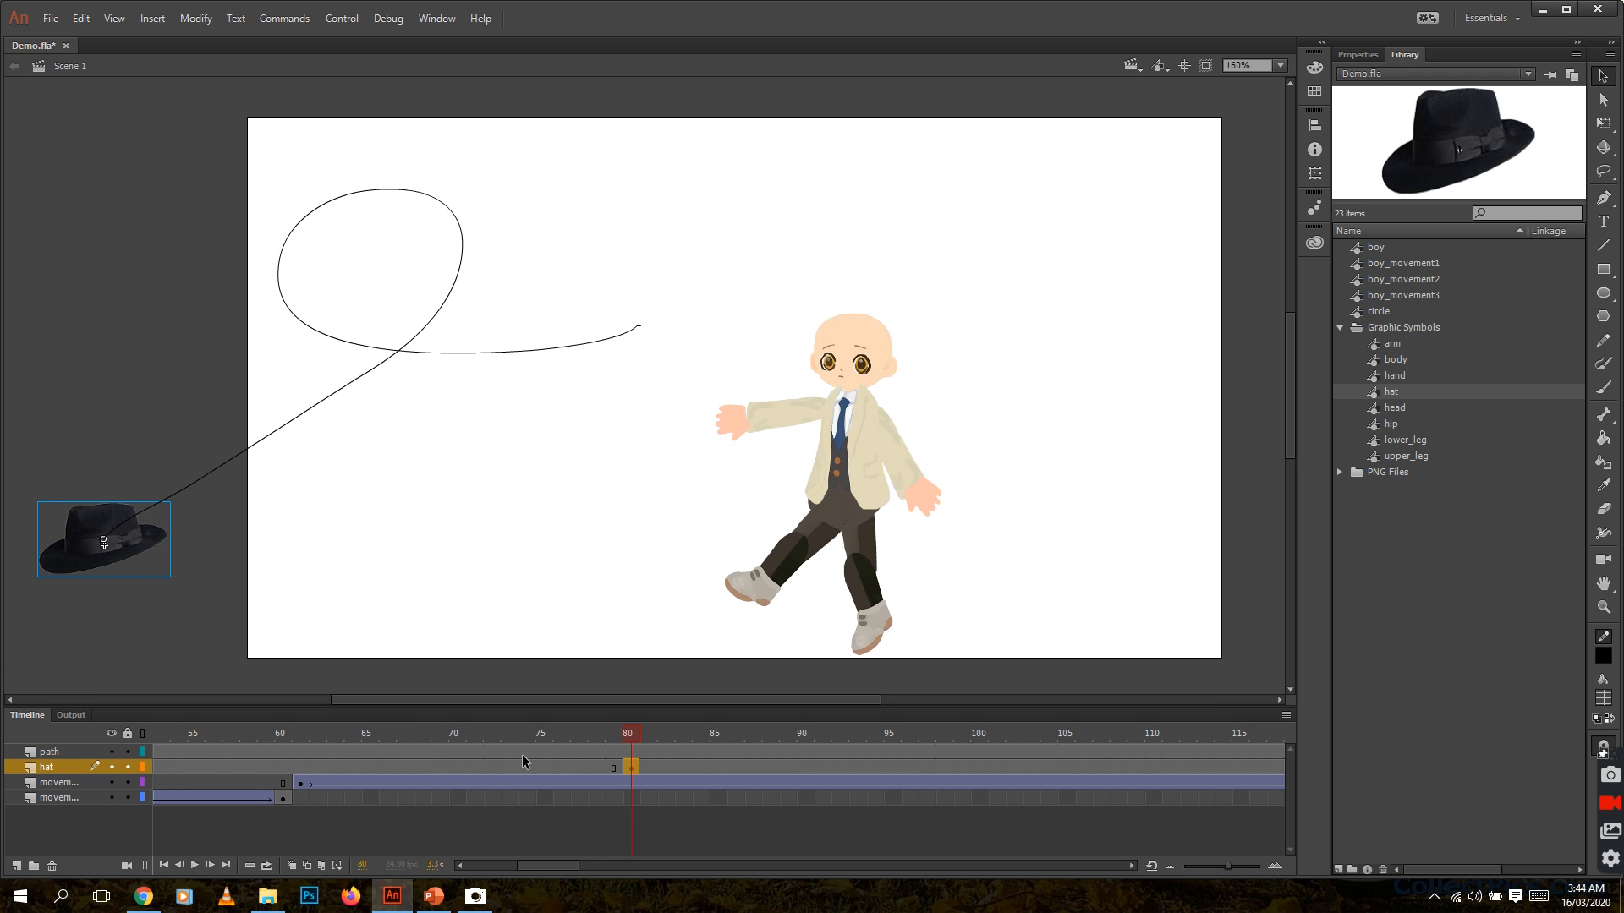
Create a motion tween on the hat layer's span between frames 45 and 80
drag(552, 865, 540, 868)
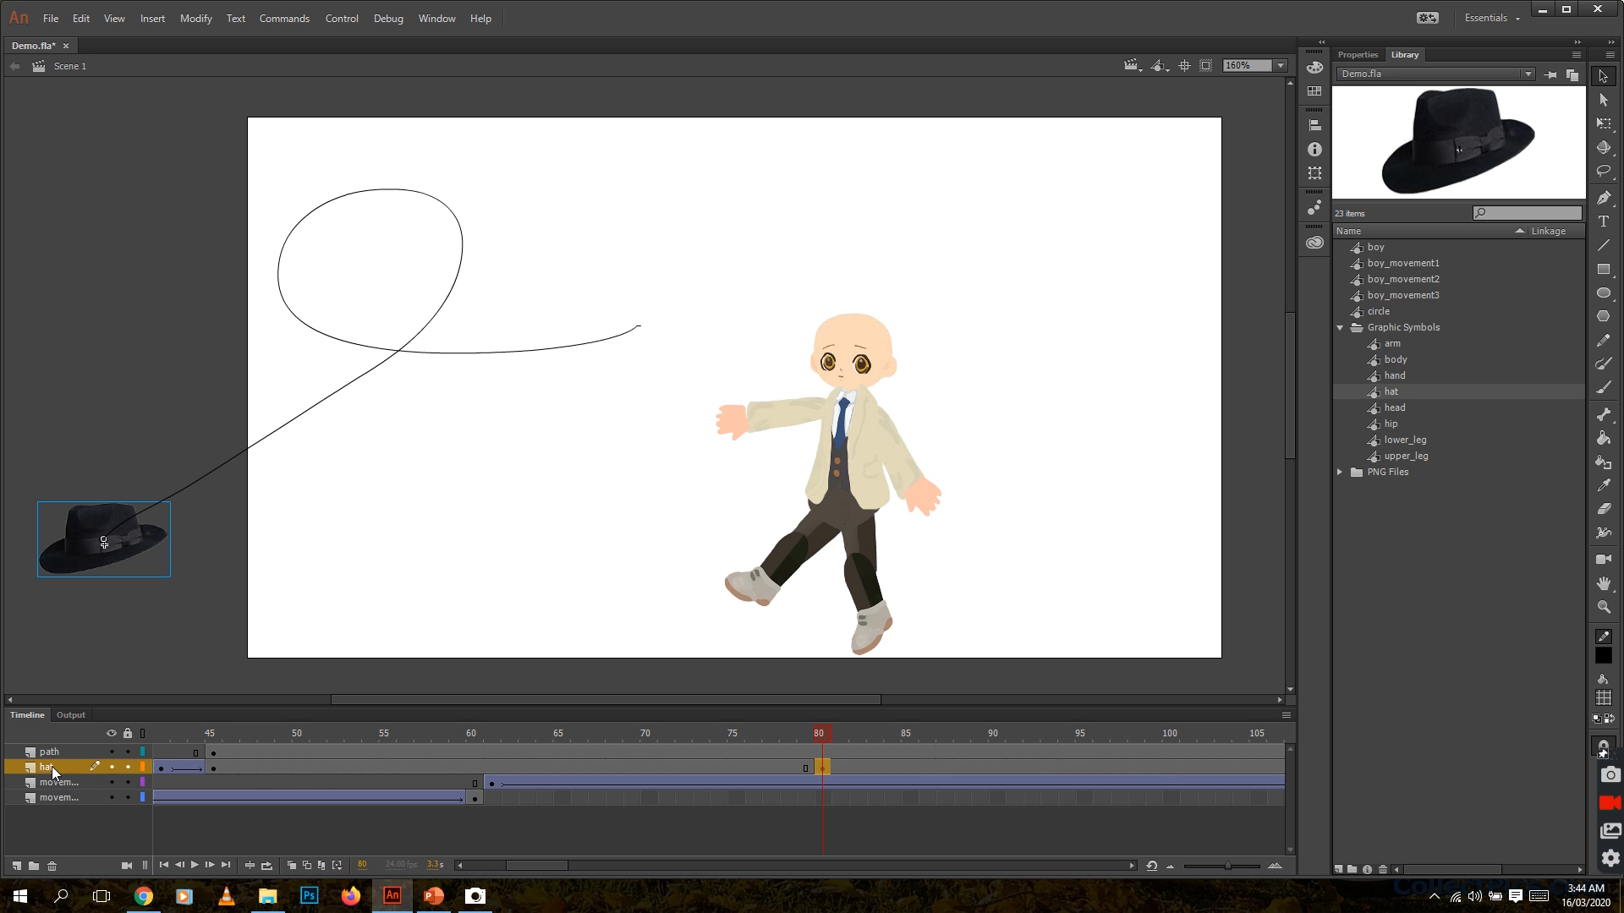
right_click(365, 768)
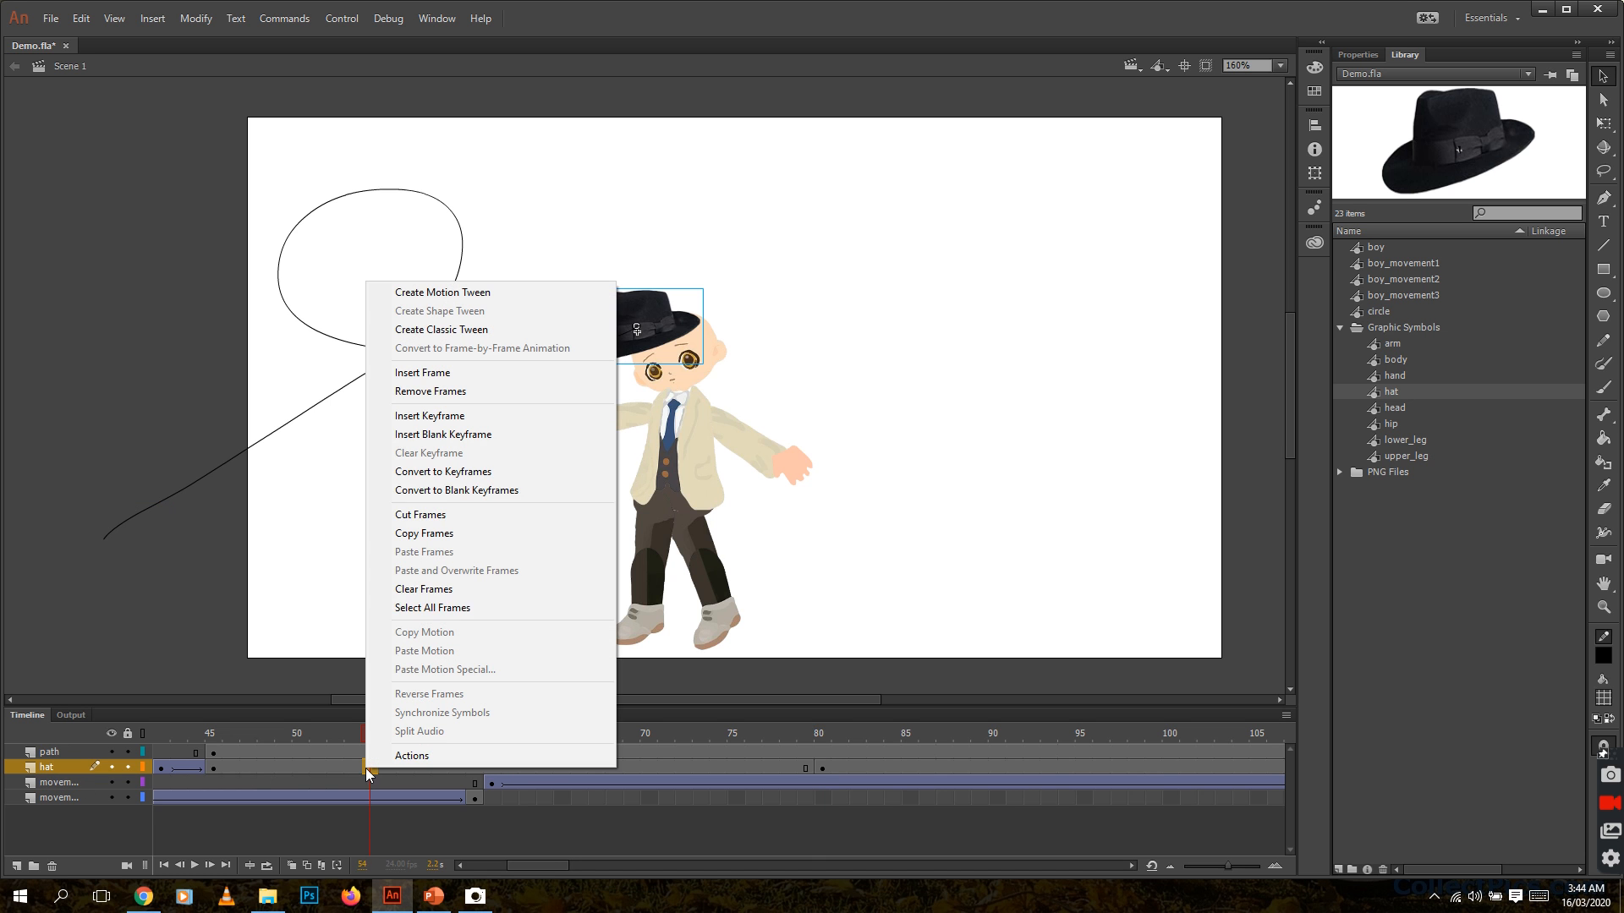
click(453, 296)
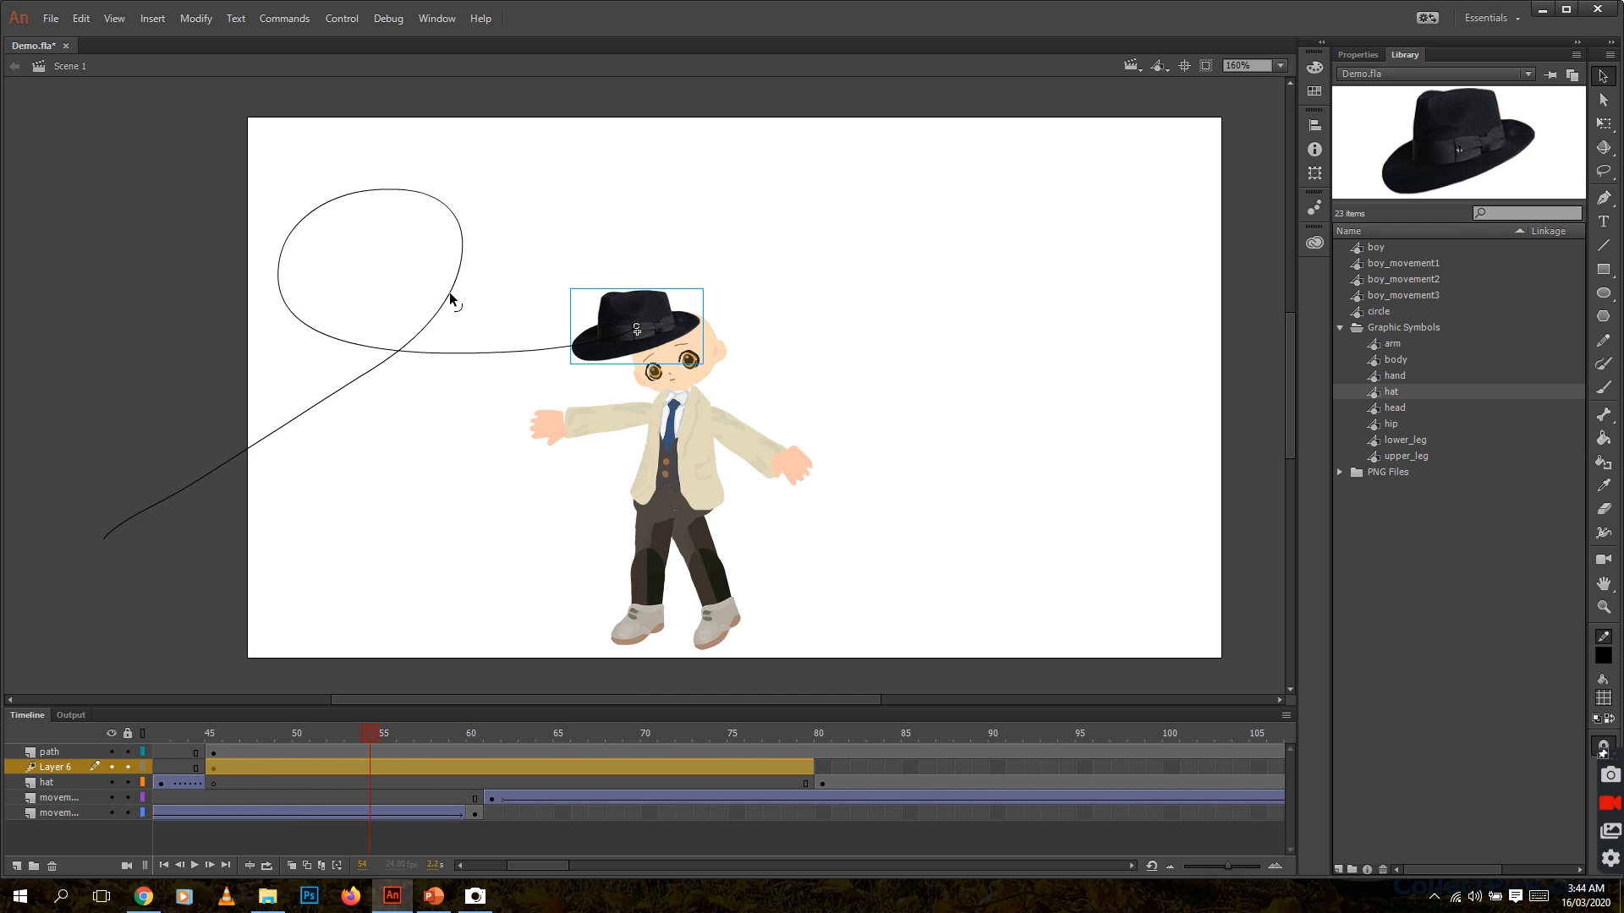
Copy the curve from the path layer and paste it in place onto the hat's tween layer as its motion path
click(52, 752)
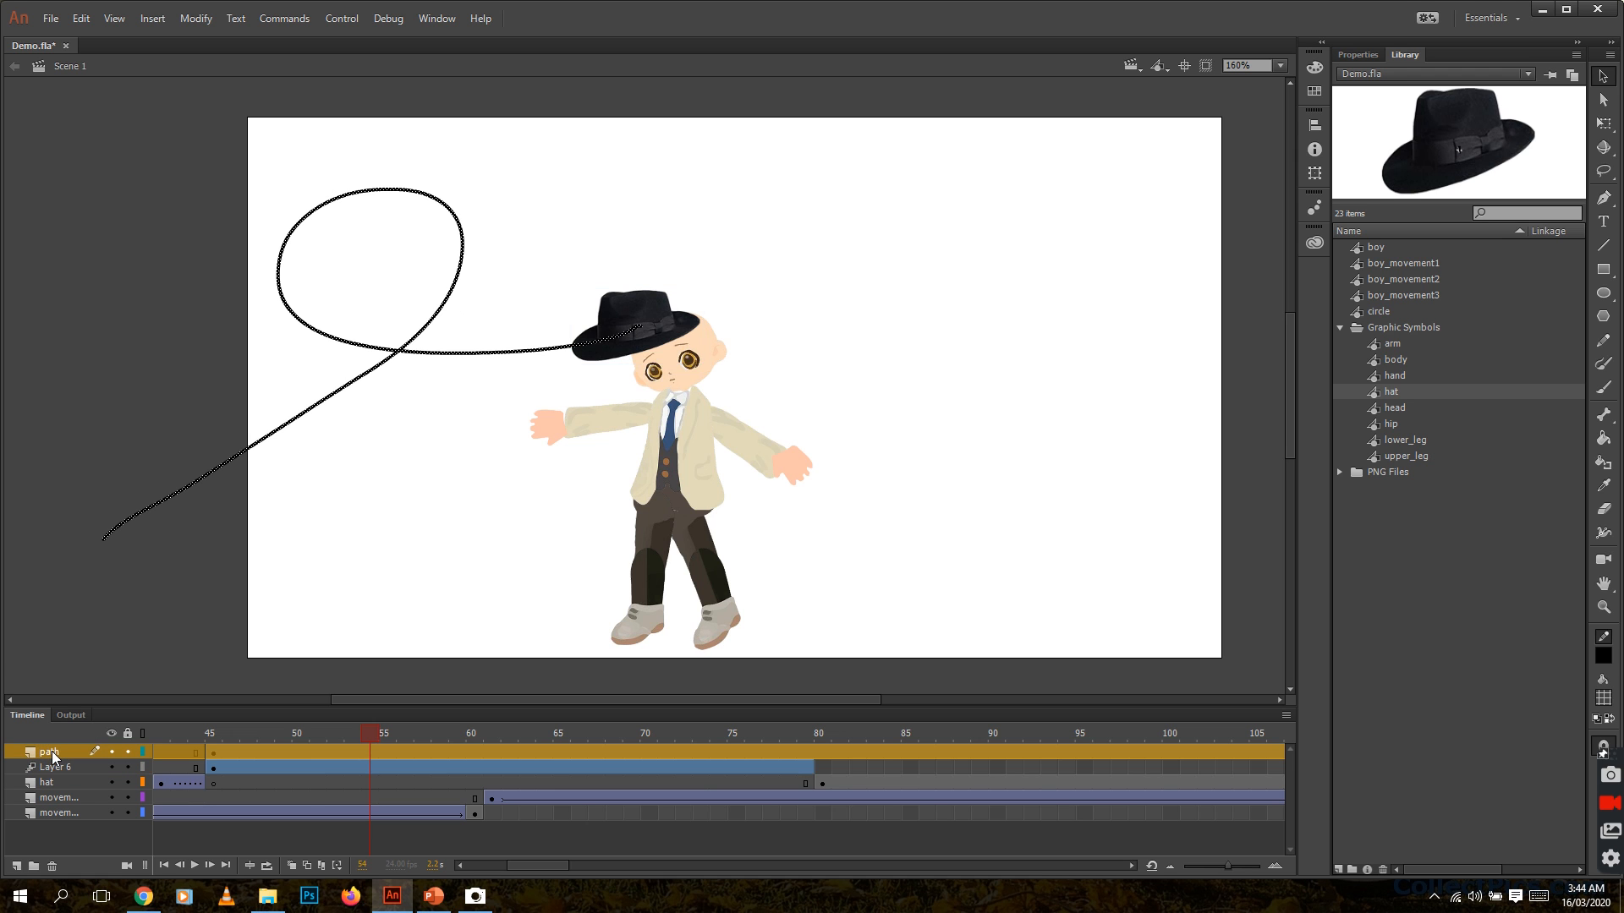
click(81, 19)
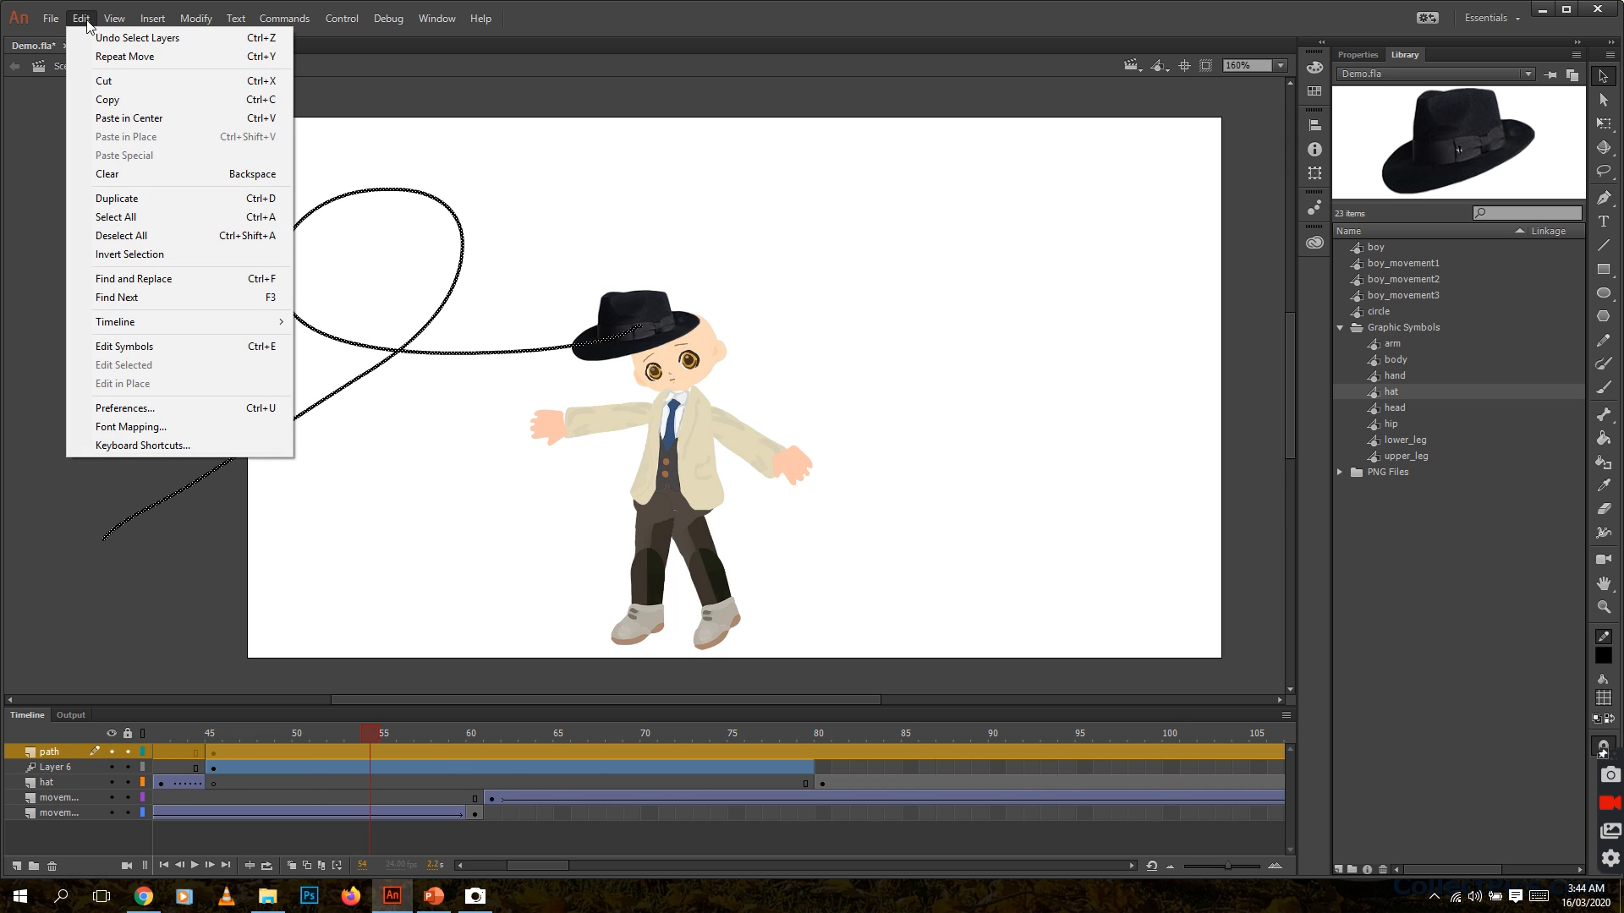
click(102, 101)
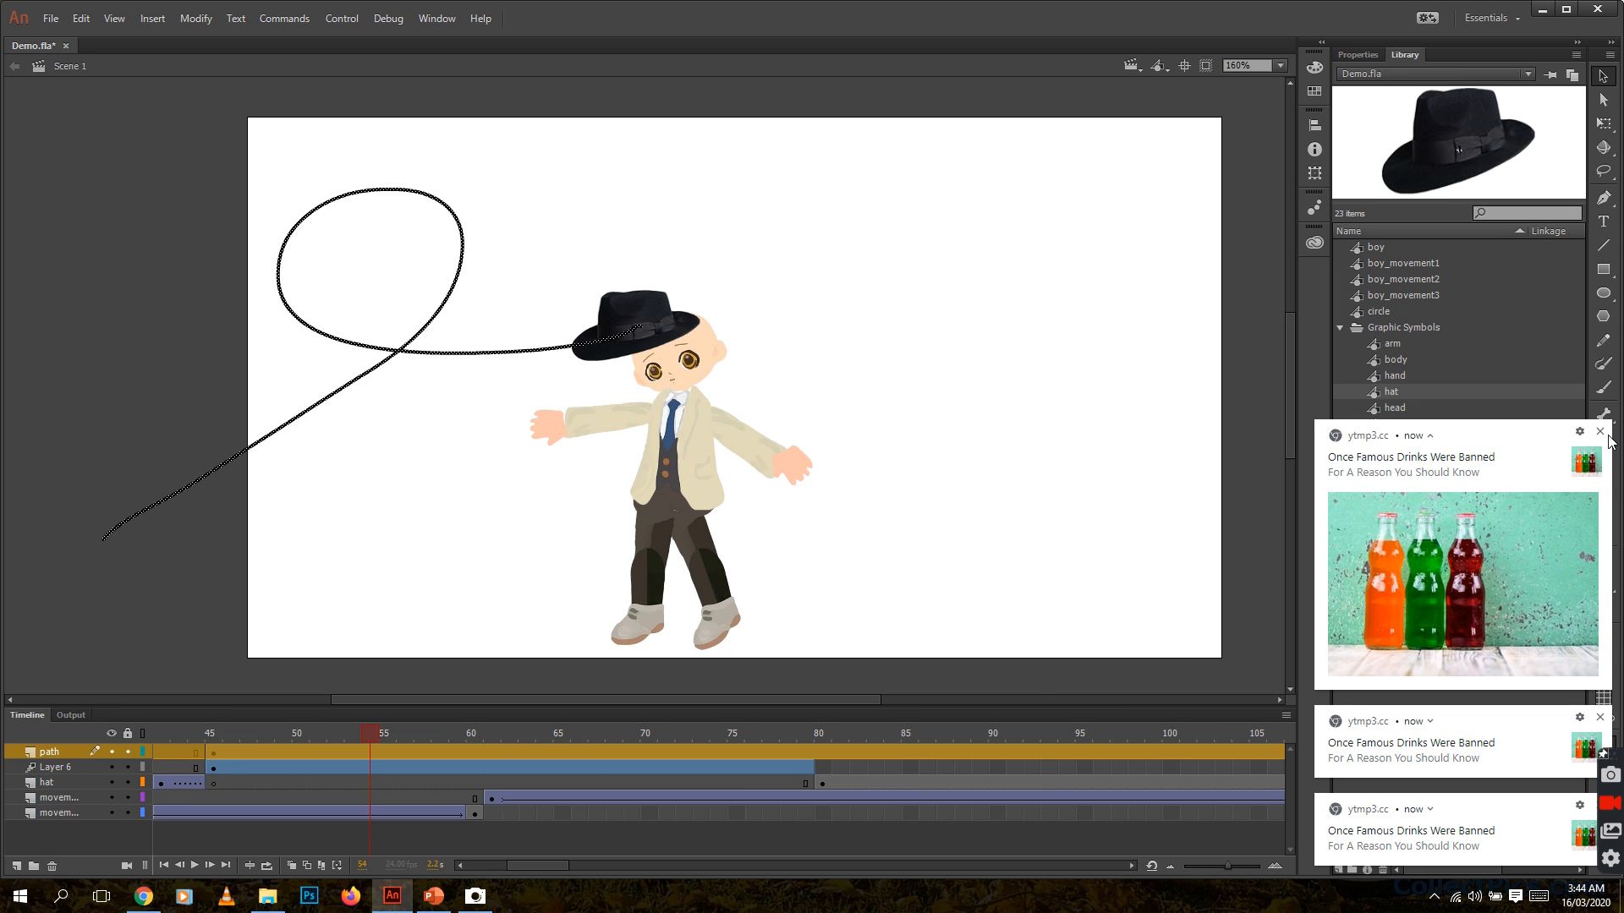
click(1599, 432)
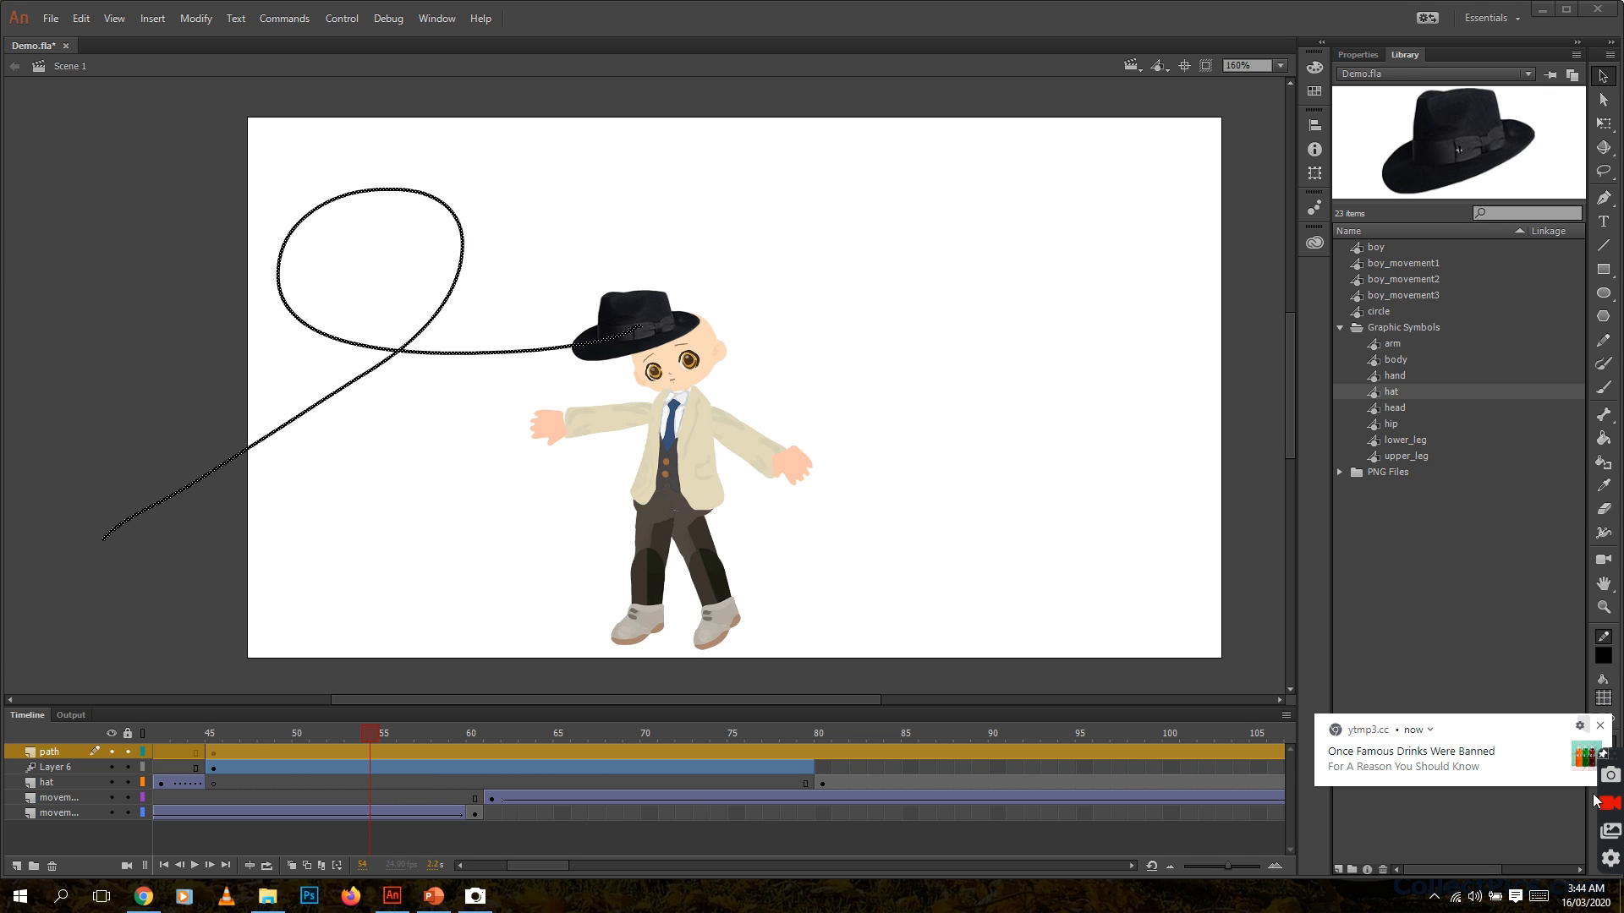
click(1600, 726)
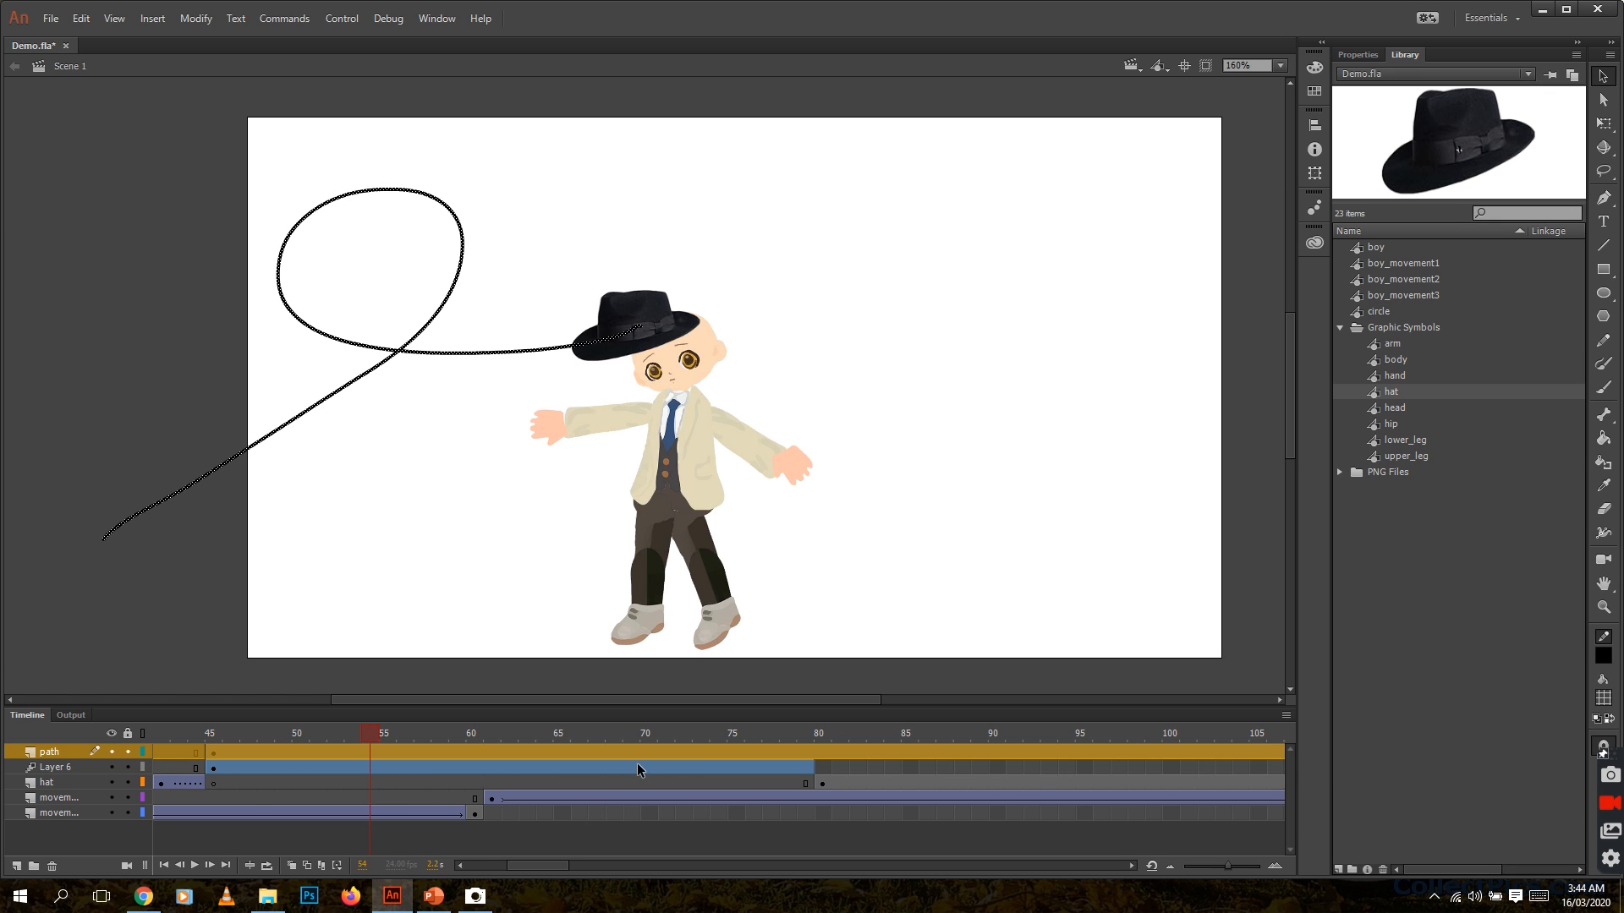
click(71, 767)
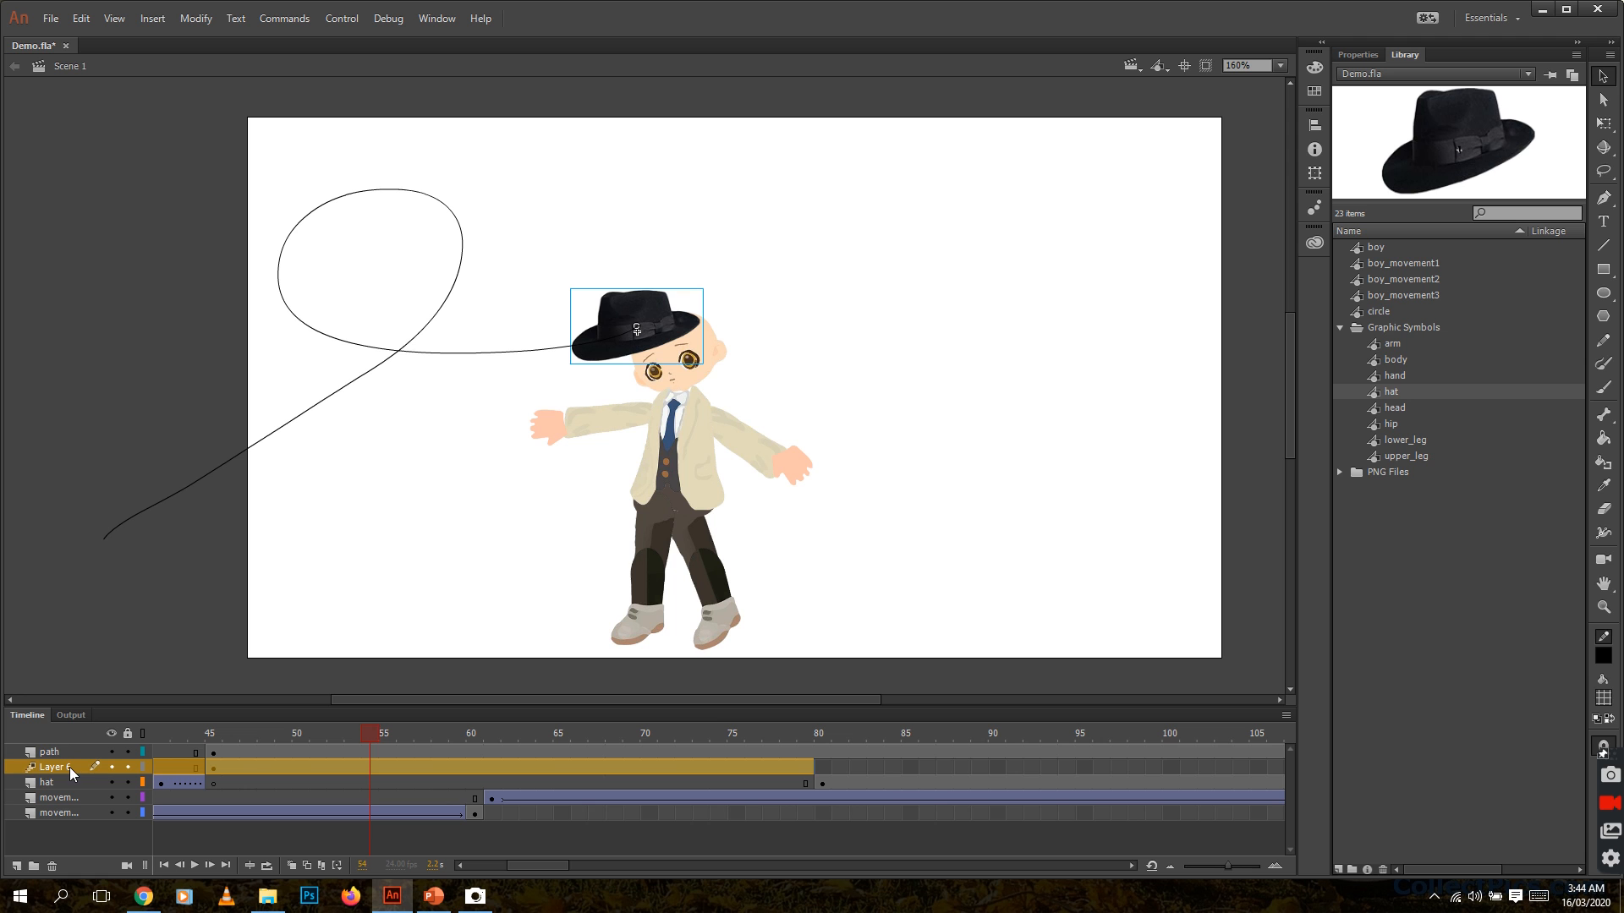
click(82, 19)
click(103, 139)
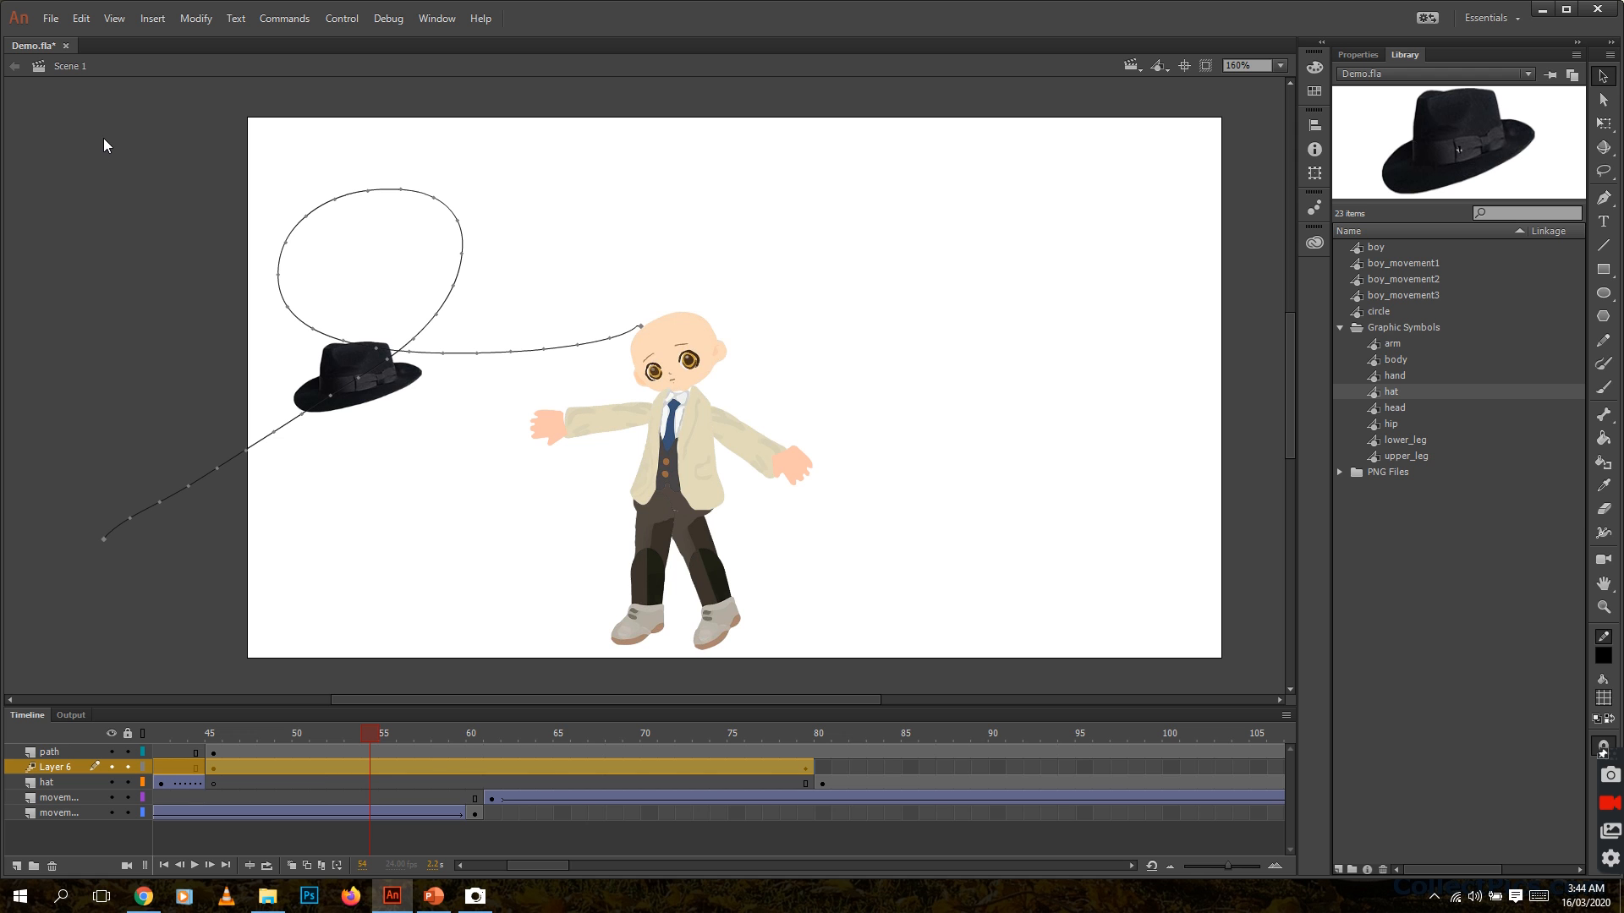
Delete the drawn curve from the path layer and scrub to frame 75 to preview the hat's motion
click(455, 751)
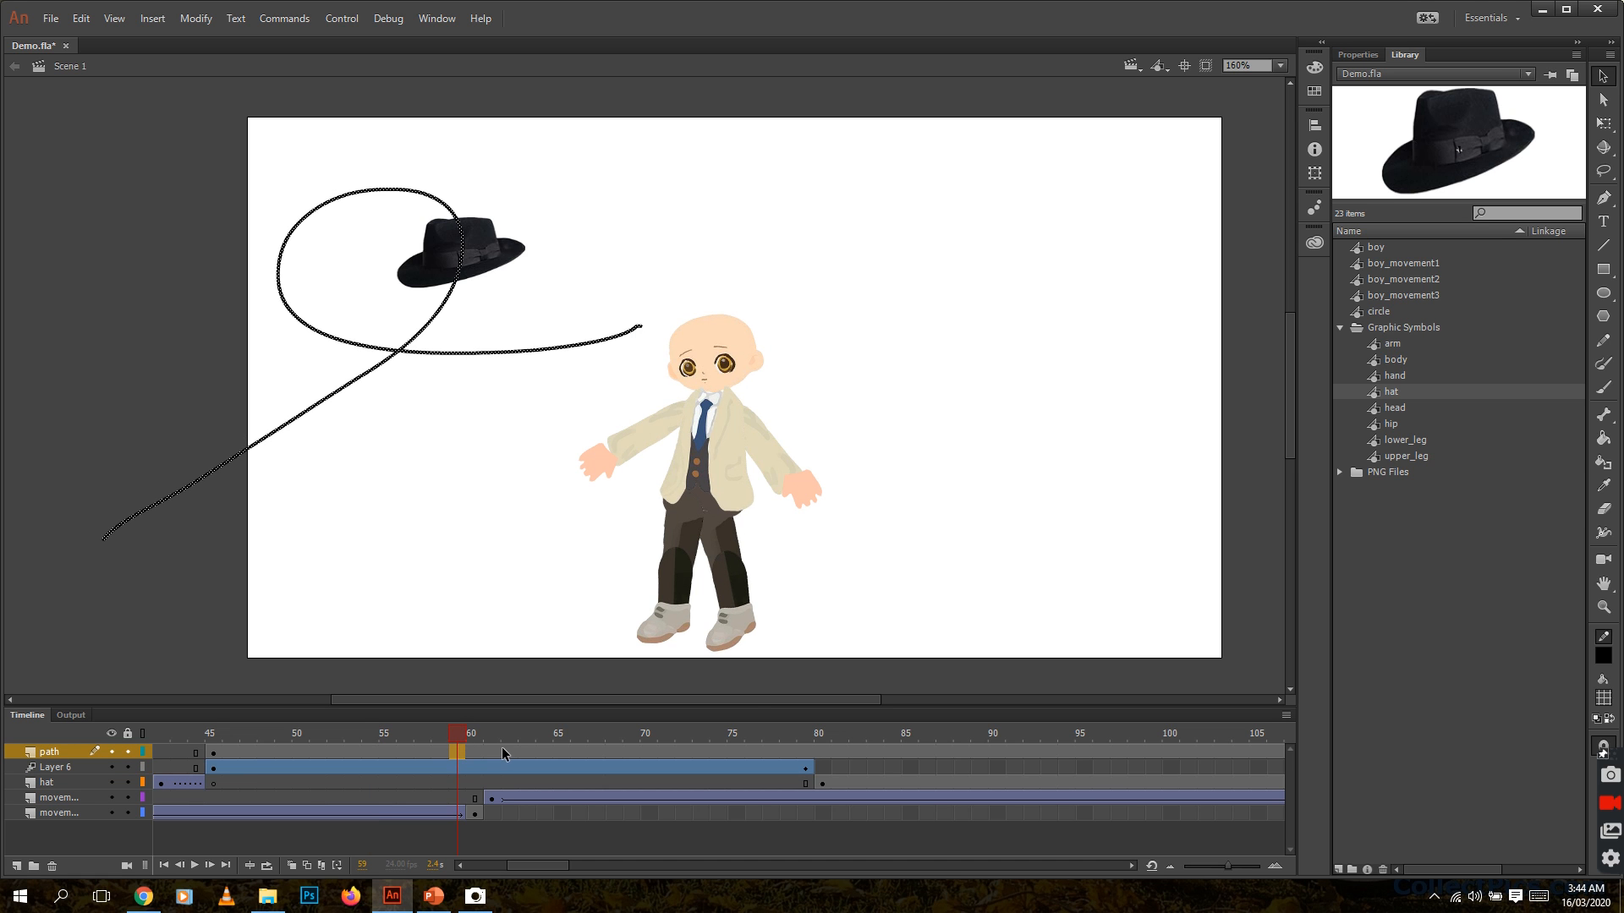
key(Delete)
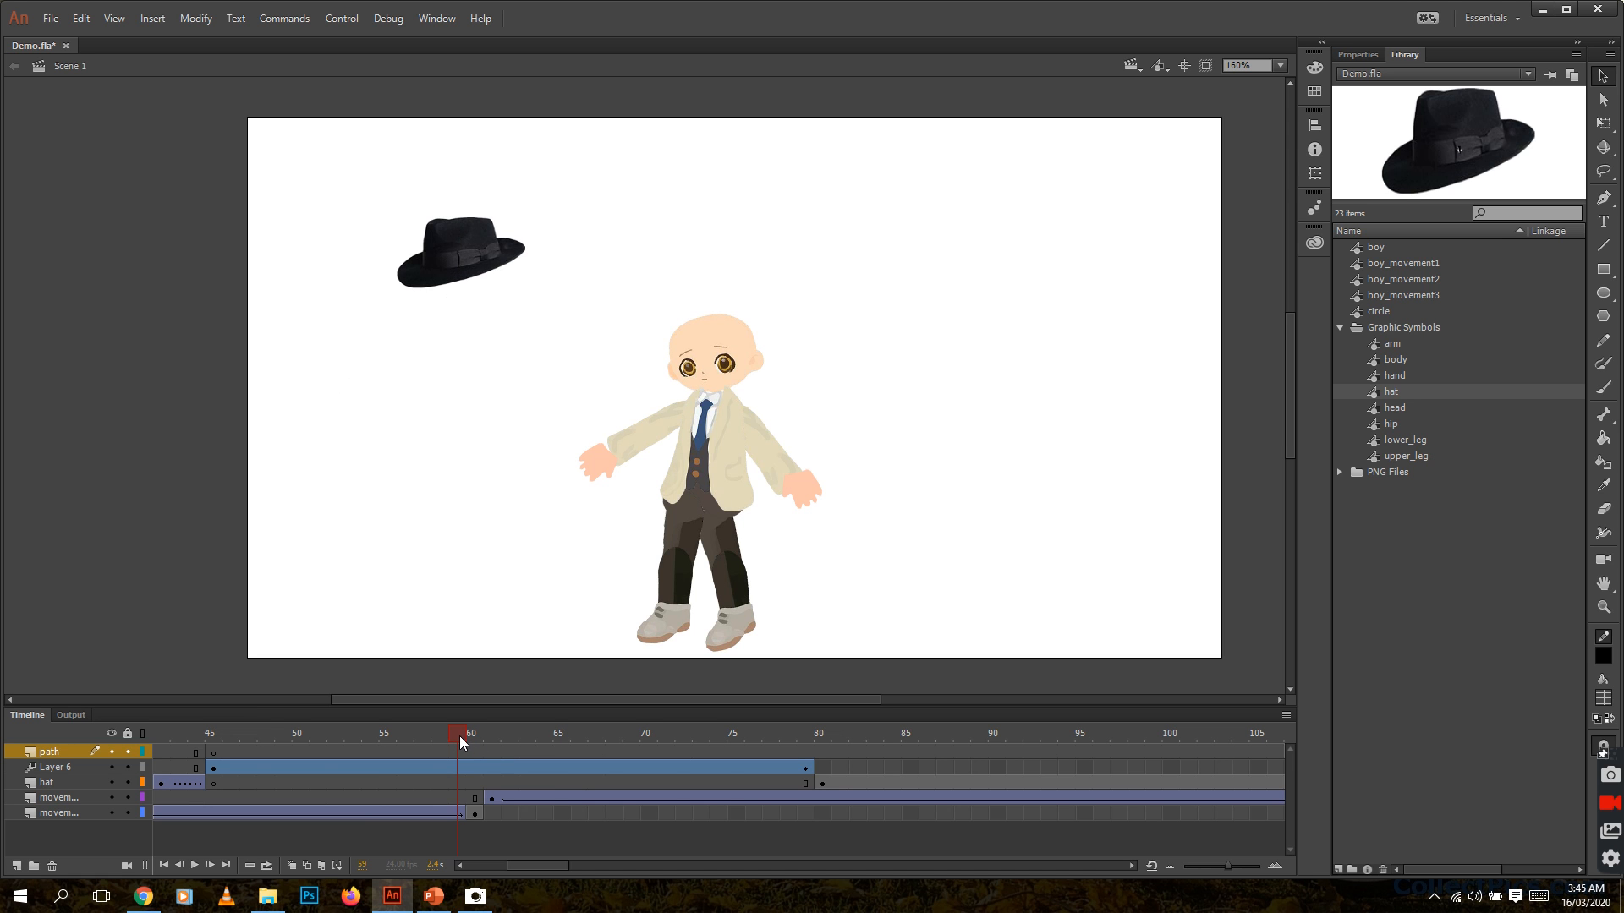
drag(459, 736, 739, 743)
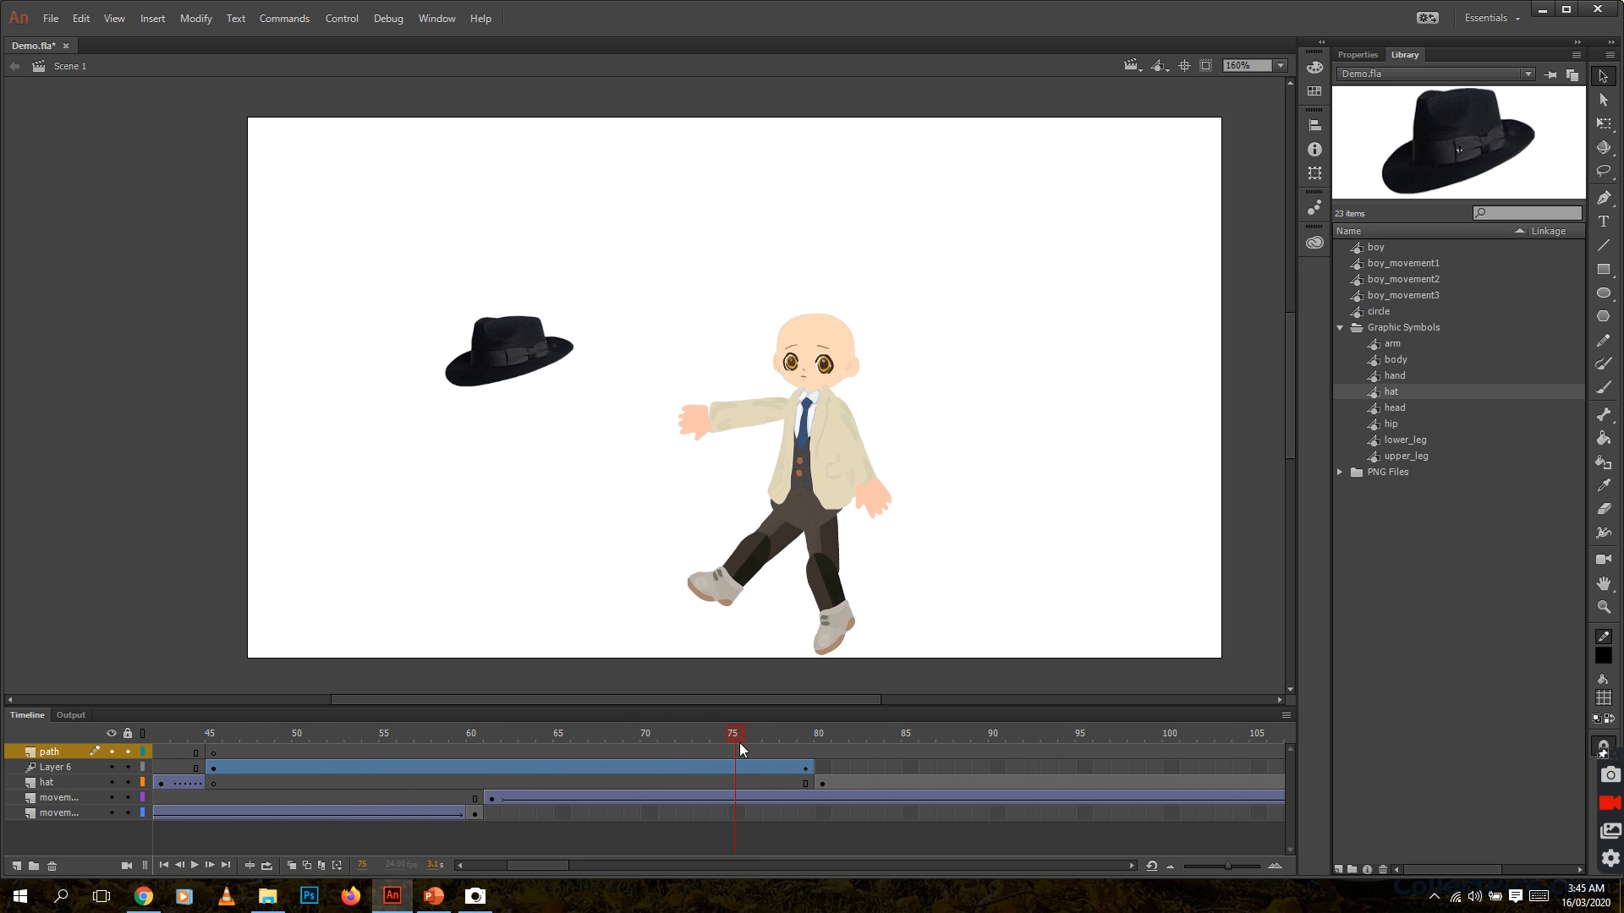
Reverse the motion path of the hat's tween
right_click(501, 770)
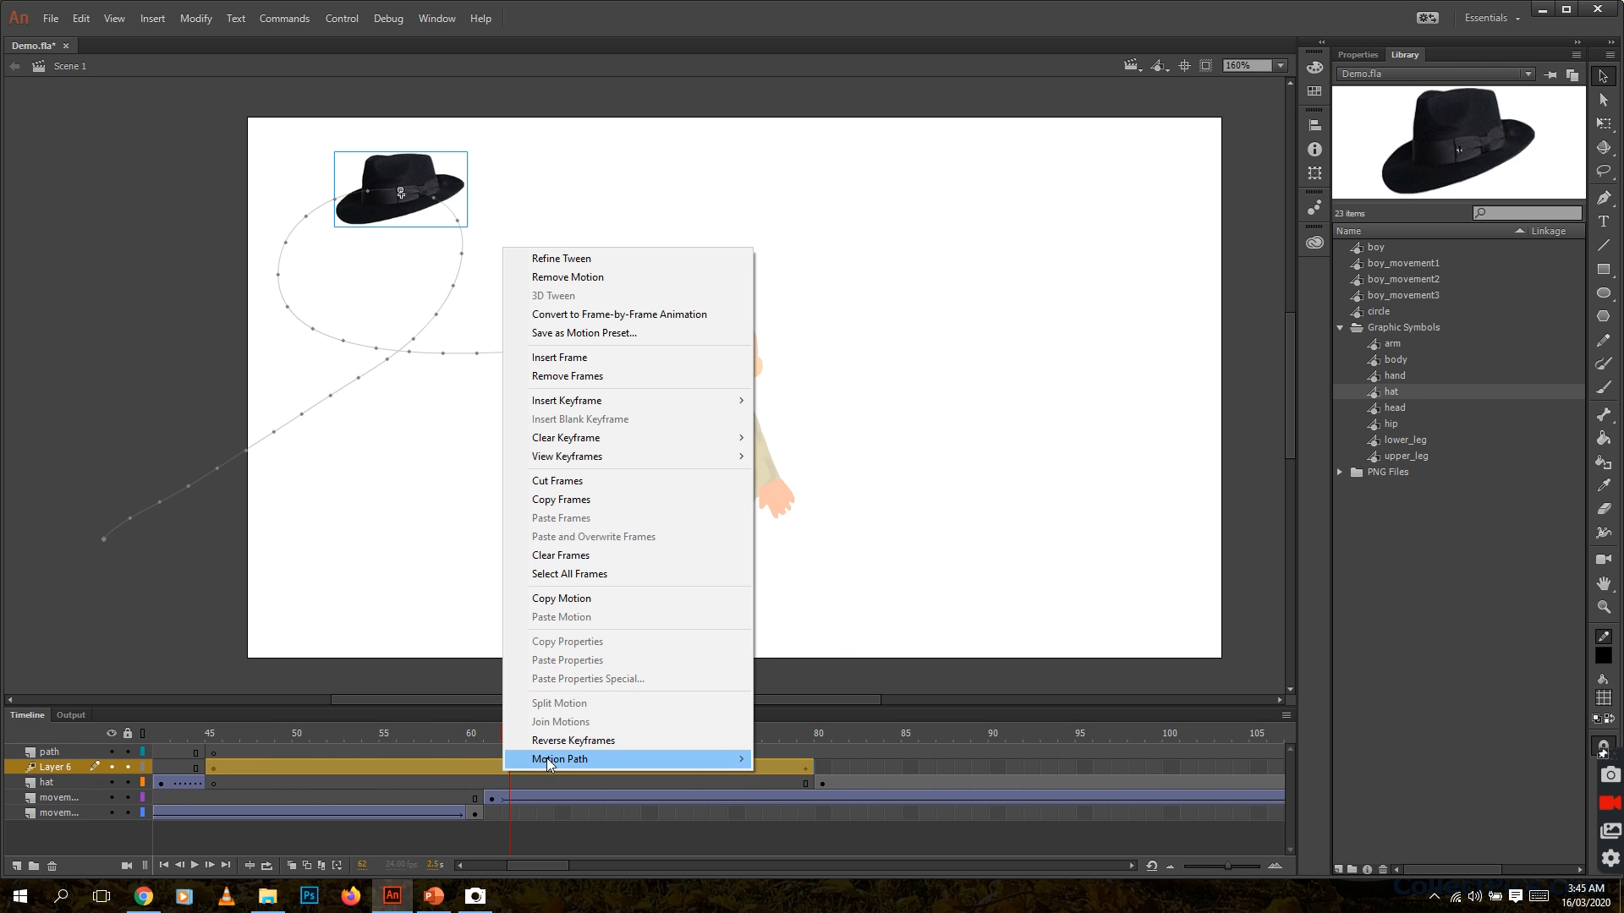
mouse_move(554, 761)
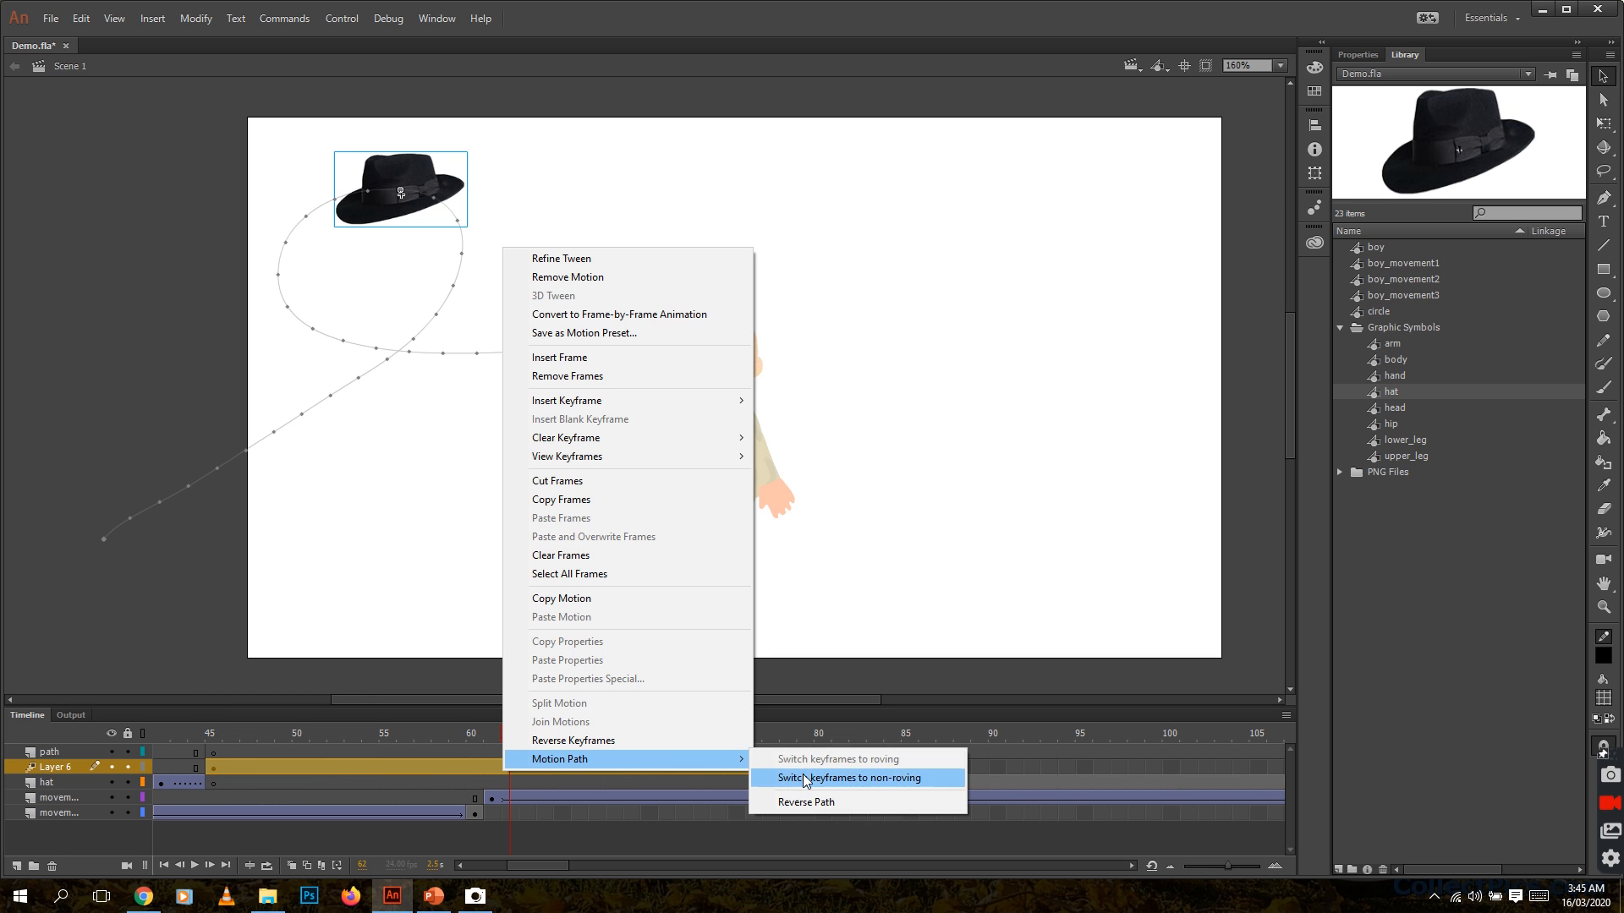
click(807, 802)
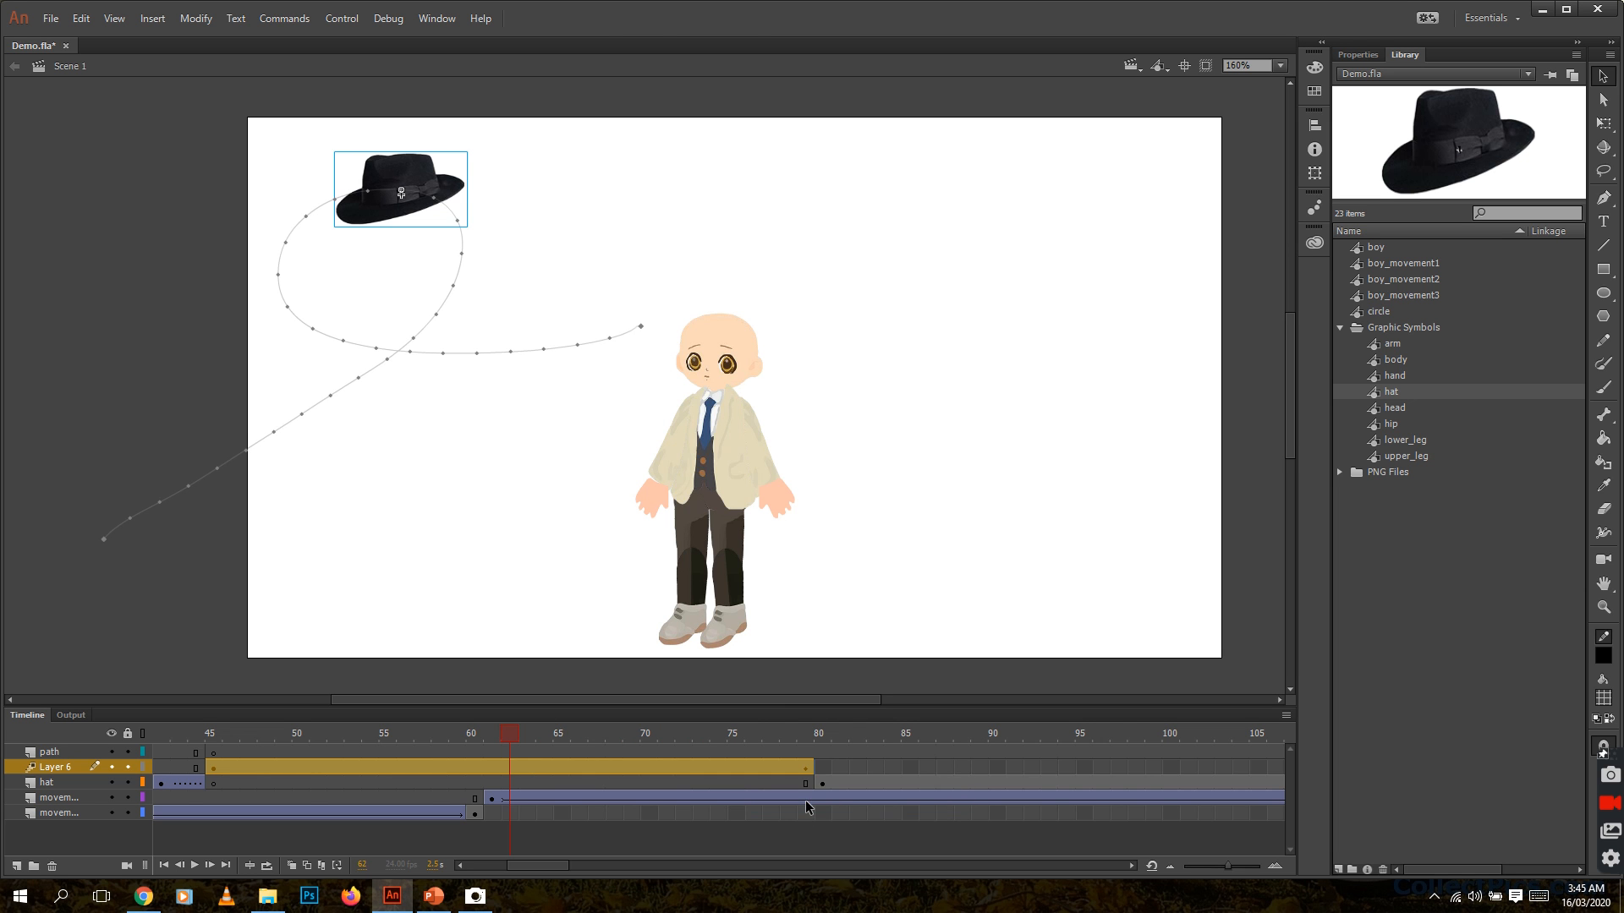
Play the whole animation on the stage from frame 1, and test the movie in a separate preview window
drag(507, 731, 185, 728)
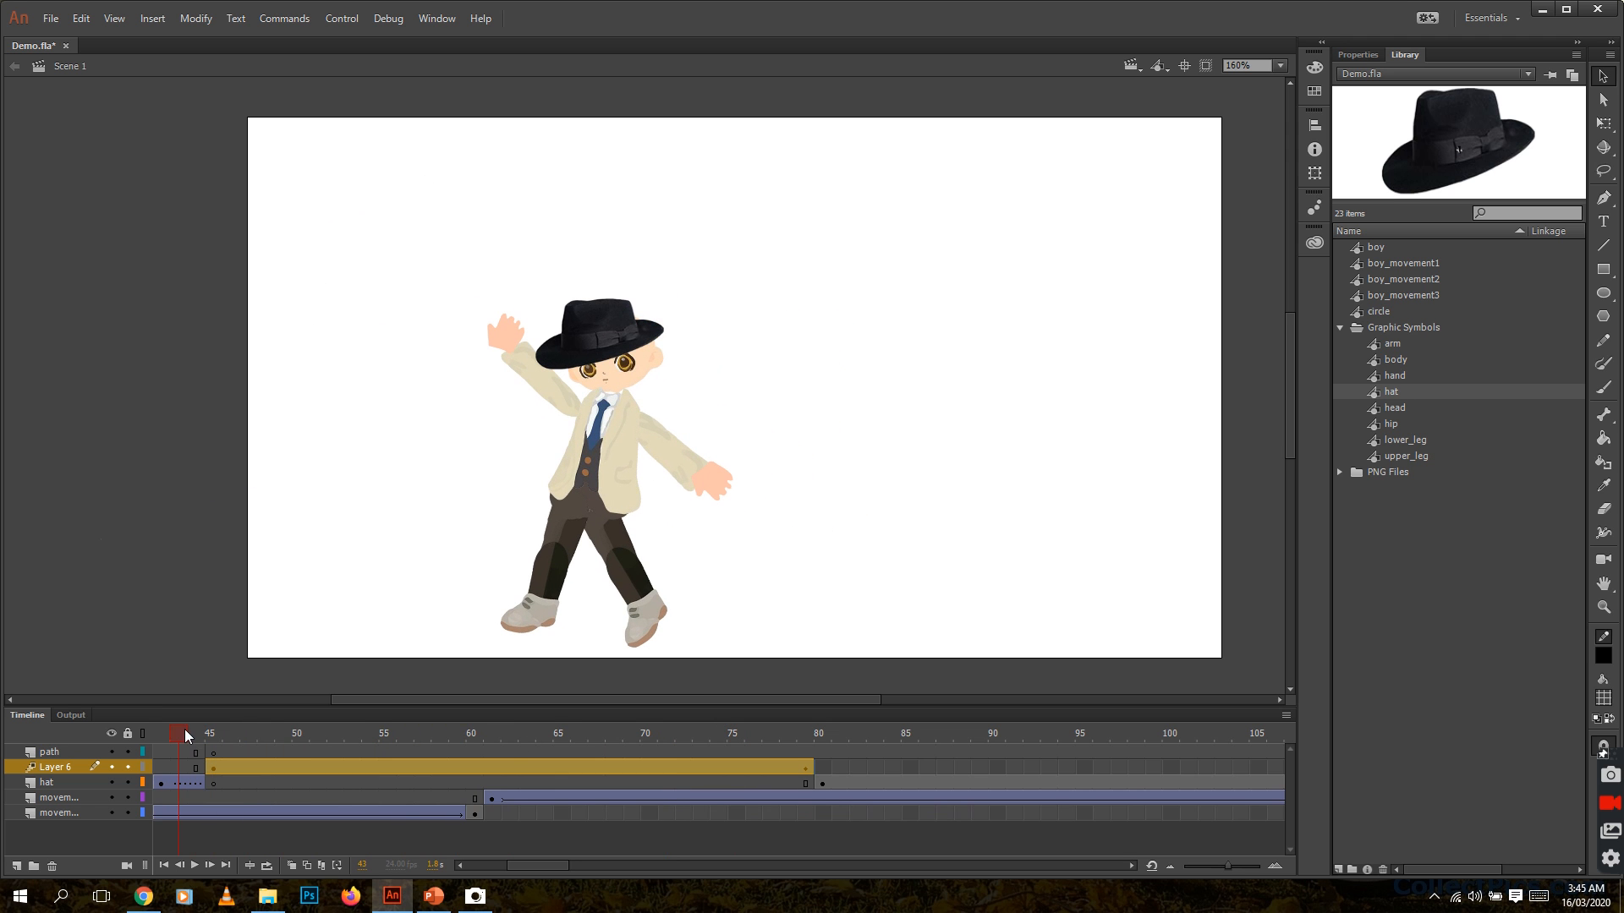
drag(531, 866, 457, 868)
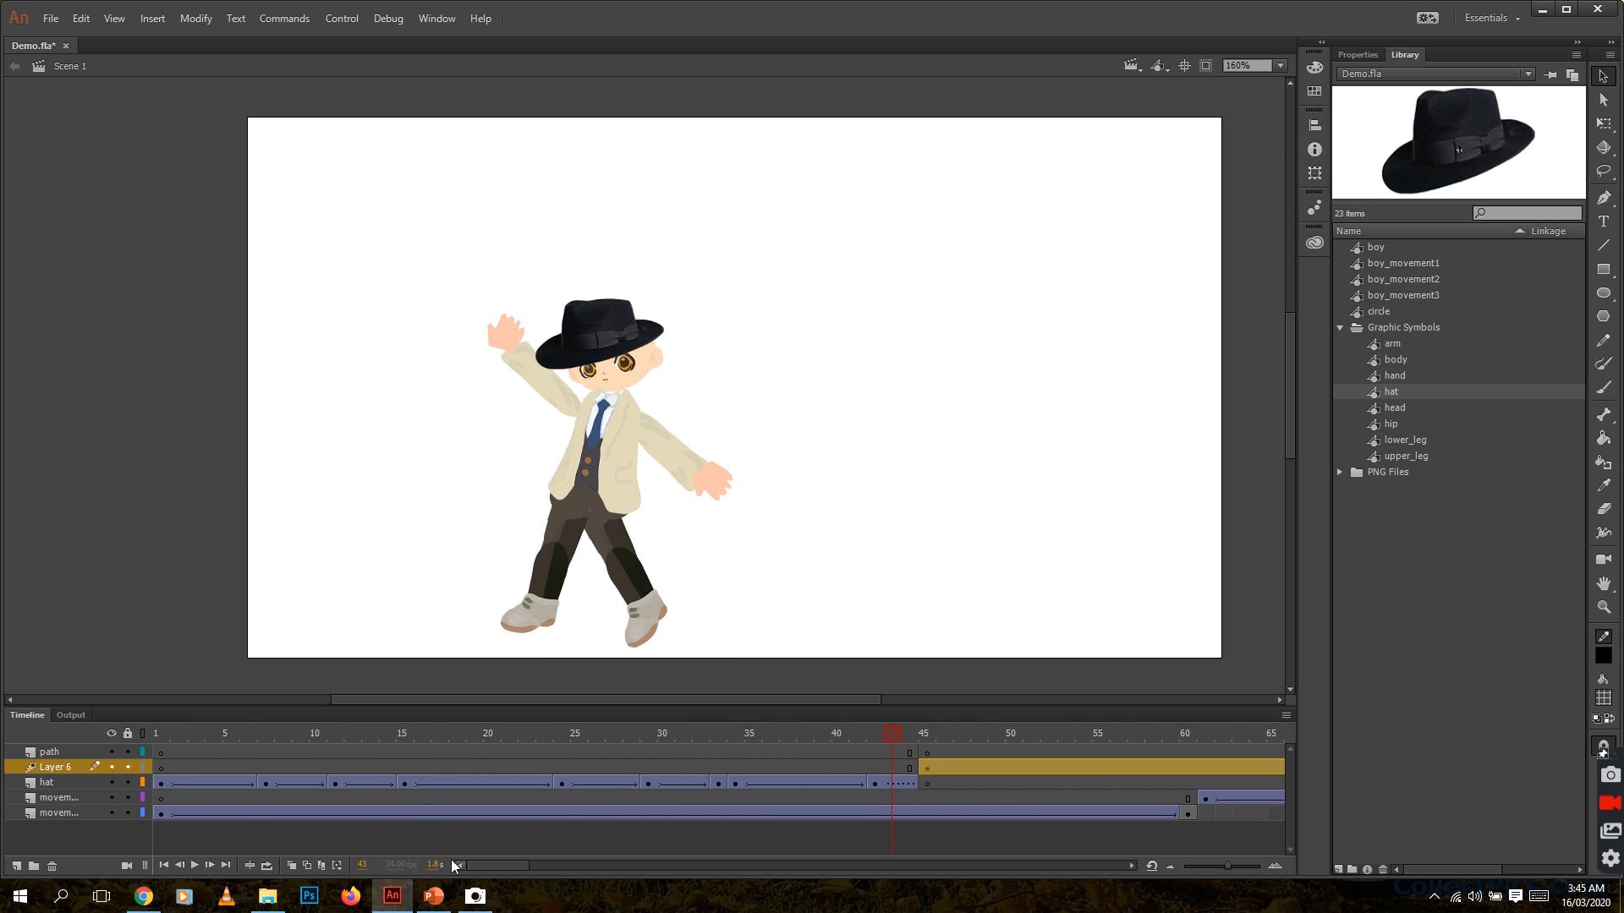
click(158, 733)
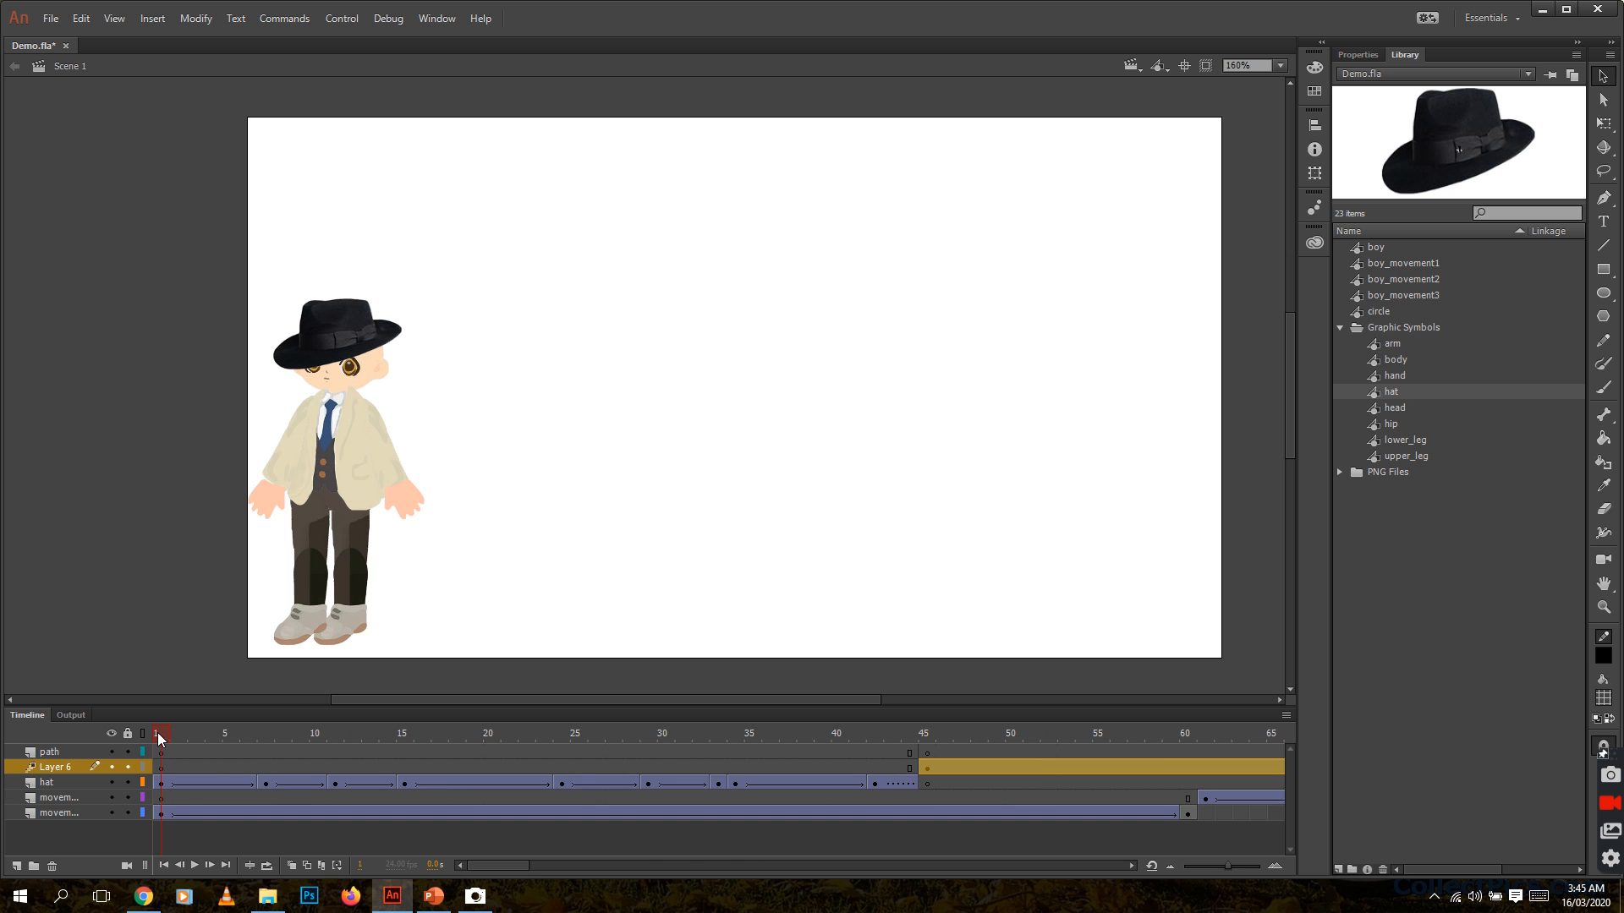
key(Return)
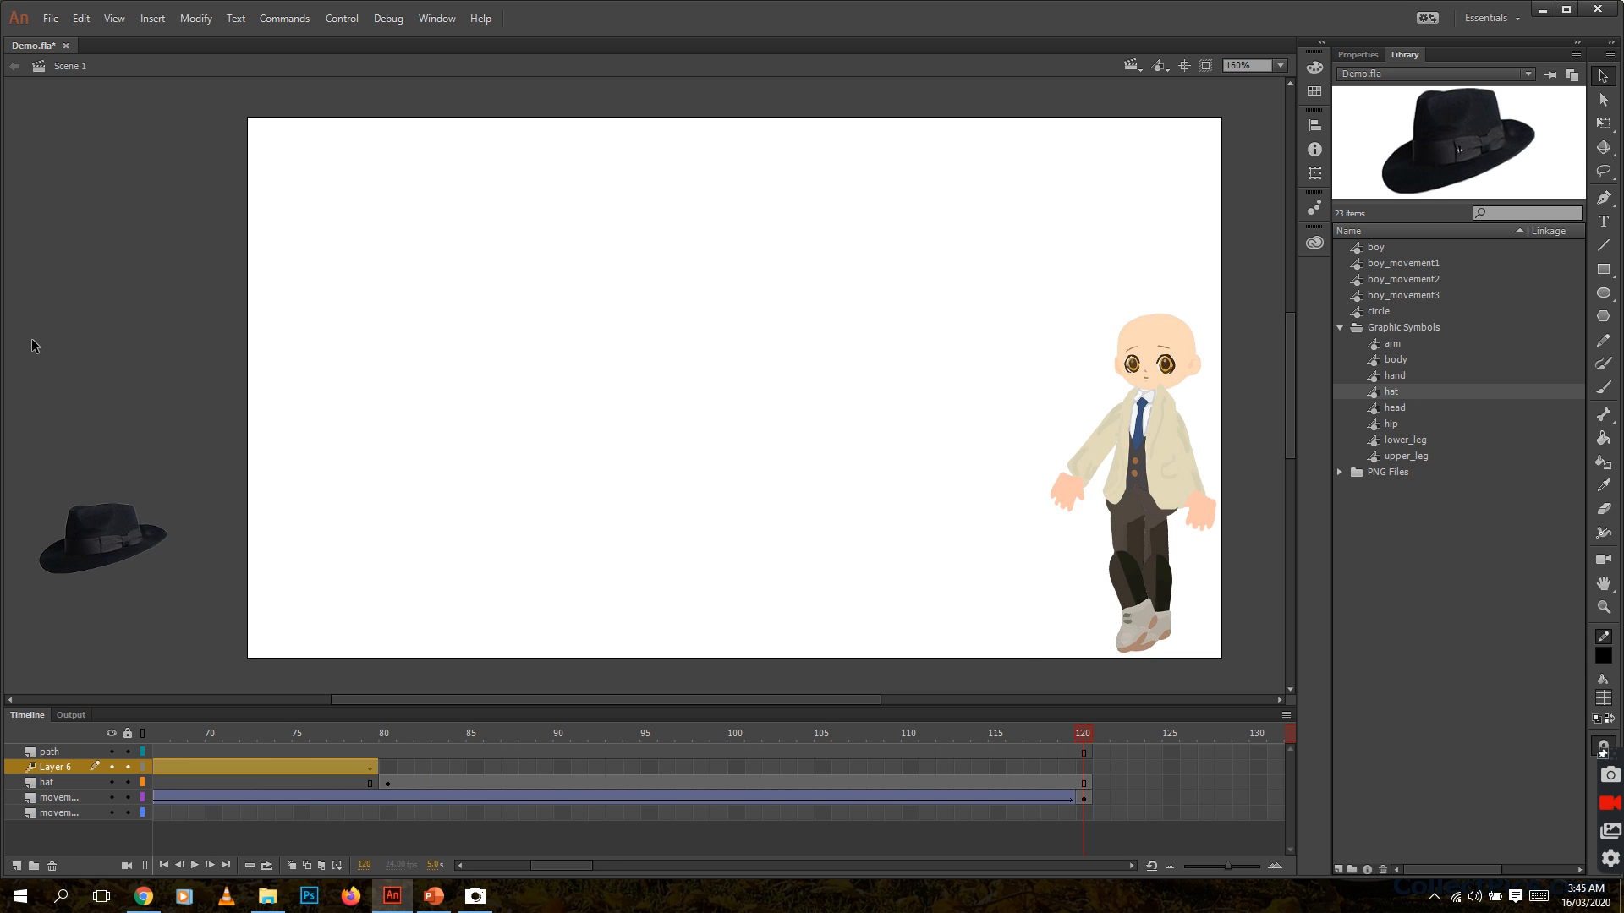
key(ctrl+Return)
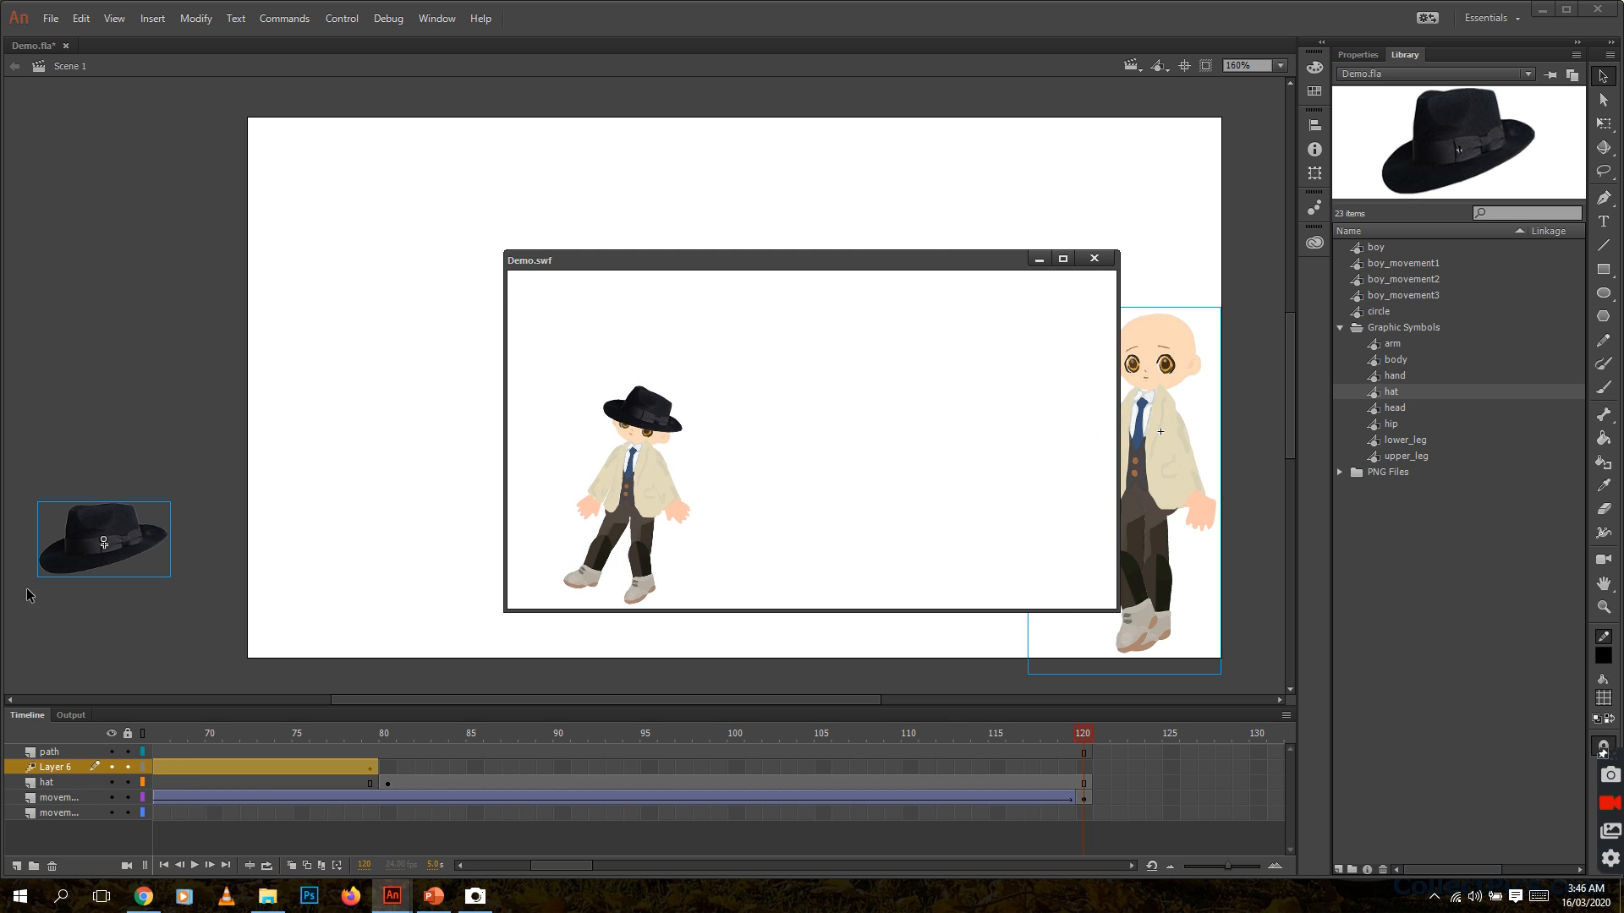
click(475, 898)
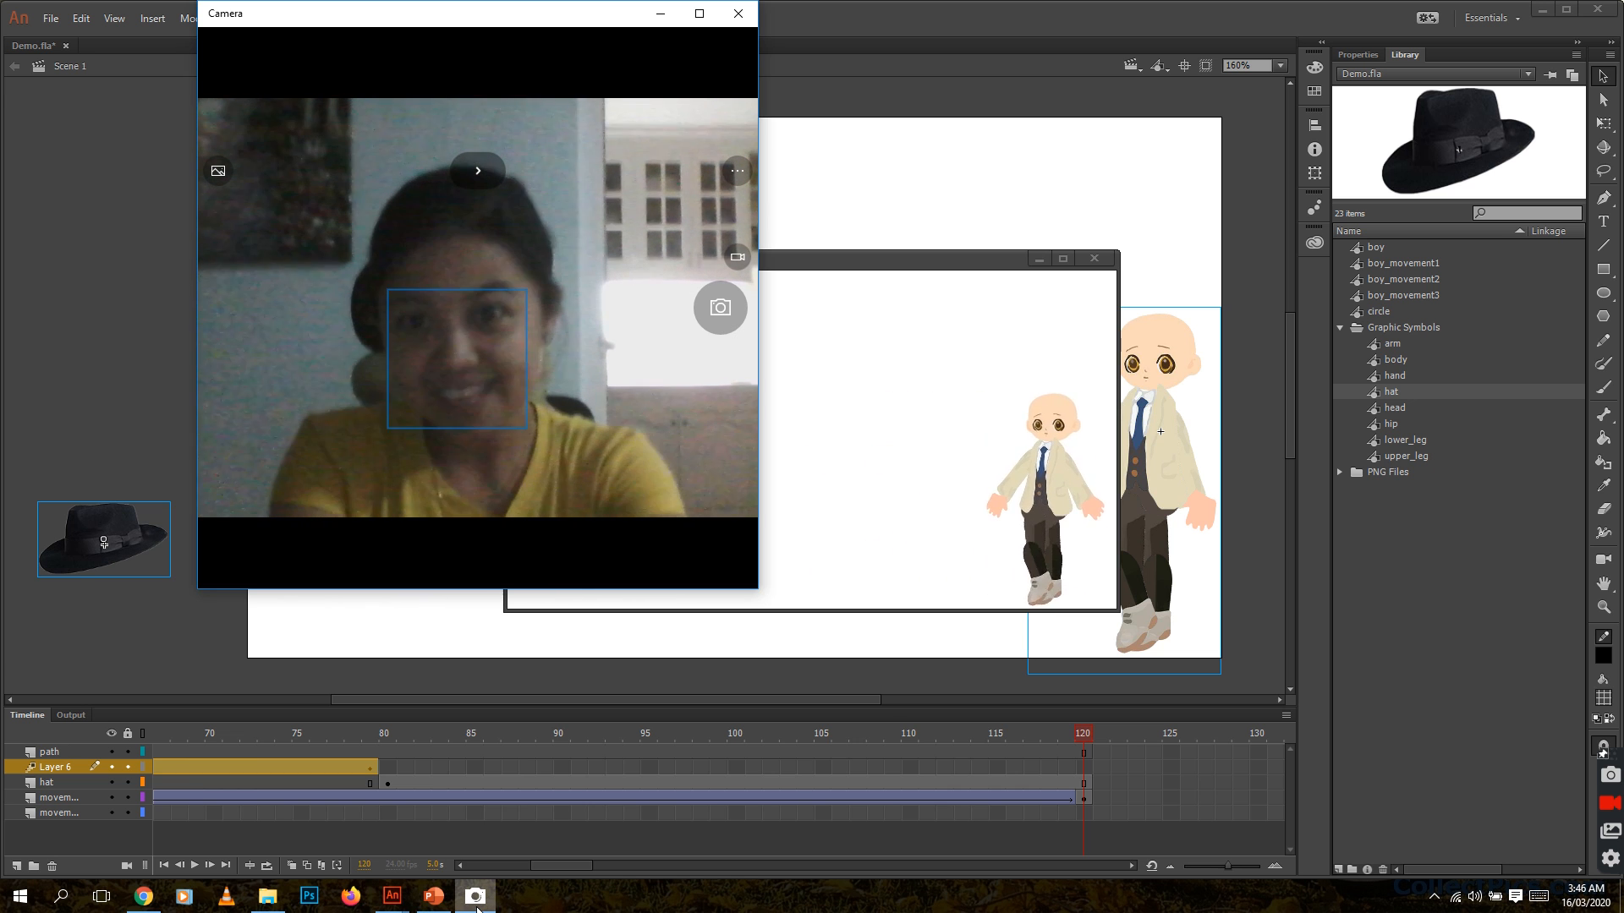